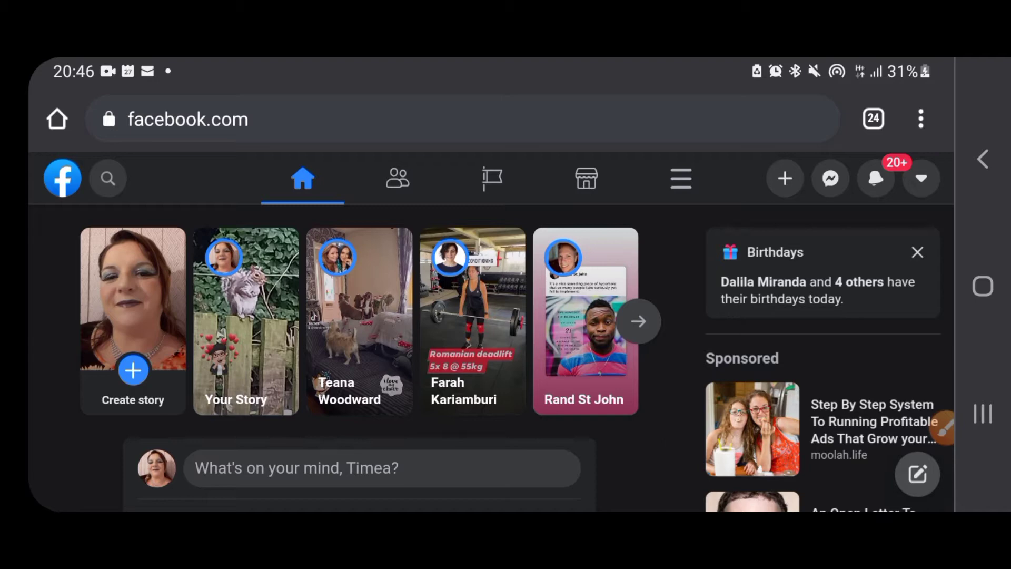
# Circle the Create story card and point an annotation arrow at it.
pyautogui.click(945, 426)
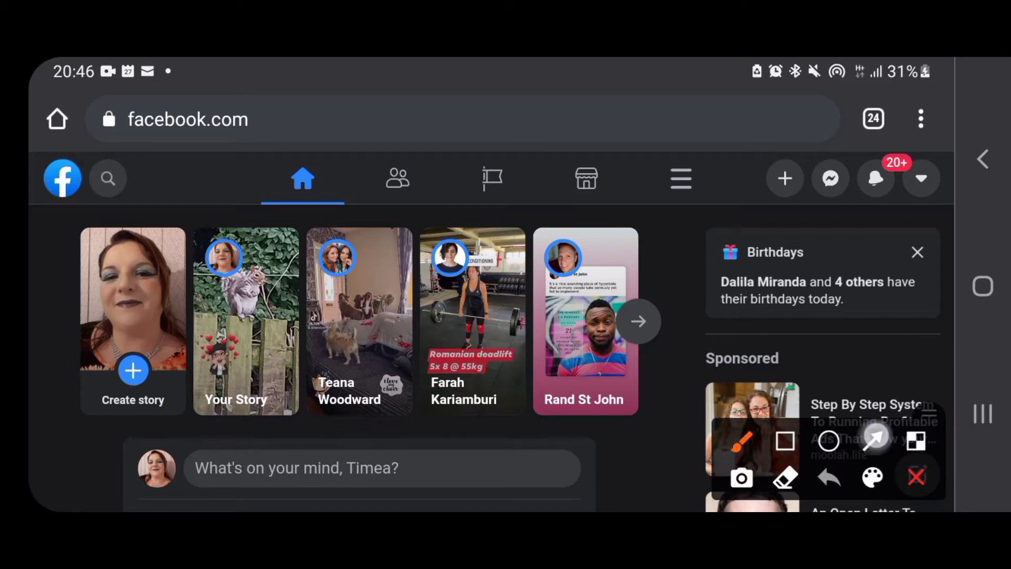
pyautogui.click(872, 442)
pyautogui.click(741, 441)
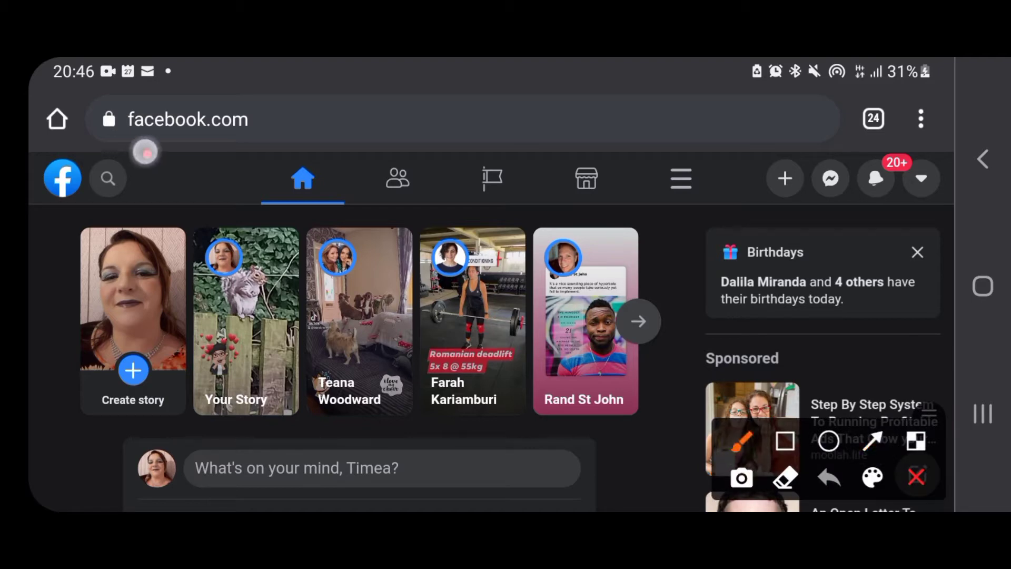
pyautogui.moveTo(146, 155)
pyautogui.mouseDown()
pyautogui.moveTo(48, 395)
pyautogui.moveTo(158, 395)
pyautogui.moveTo(146, 156)
pyautogui.mouseUp()
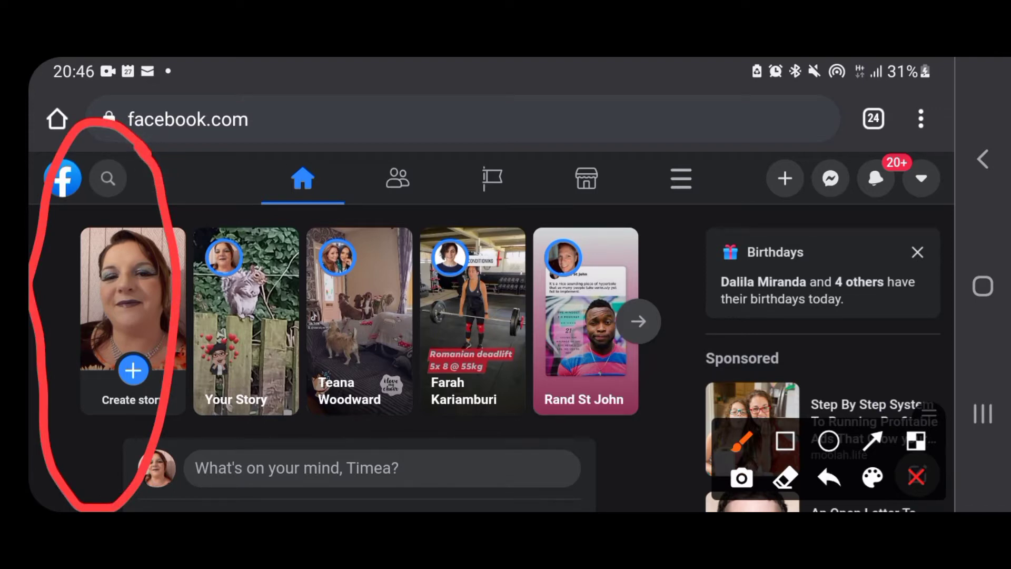
pyautogui.click(872, 441)
pyautogui.moveTo(107, 222); pyautogui.dragTo(99, 372)
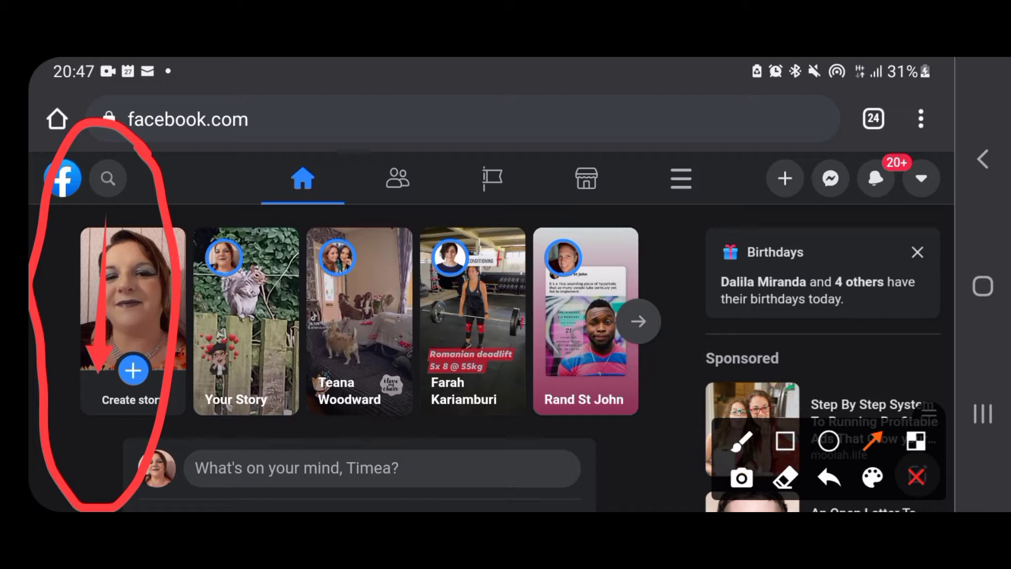
pyautogui.click(917, 477)
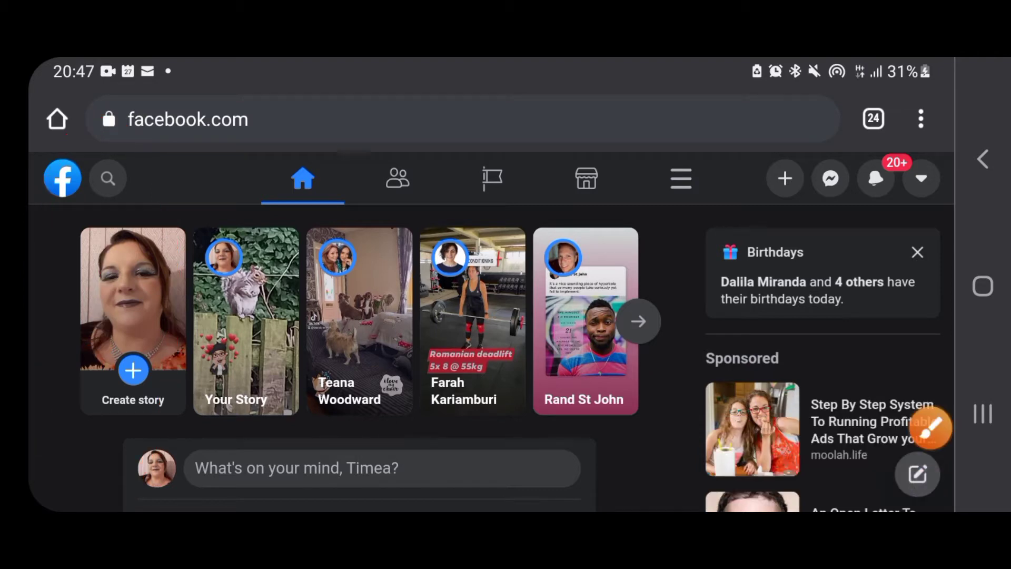
# Circle the main menu button, then open the main Facebook menu.
pyautogui.click(932, 427)
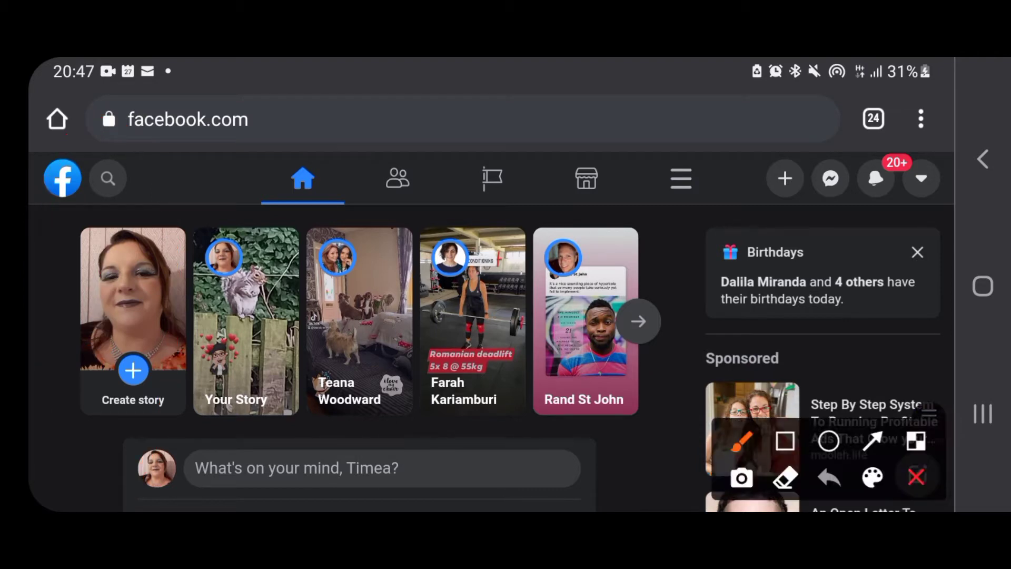
pyautogui.moveTo(711, 223); pyautogui.dragTo(709, 230)
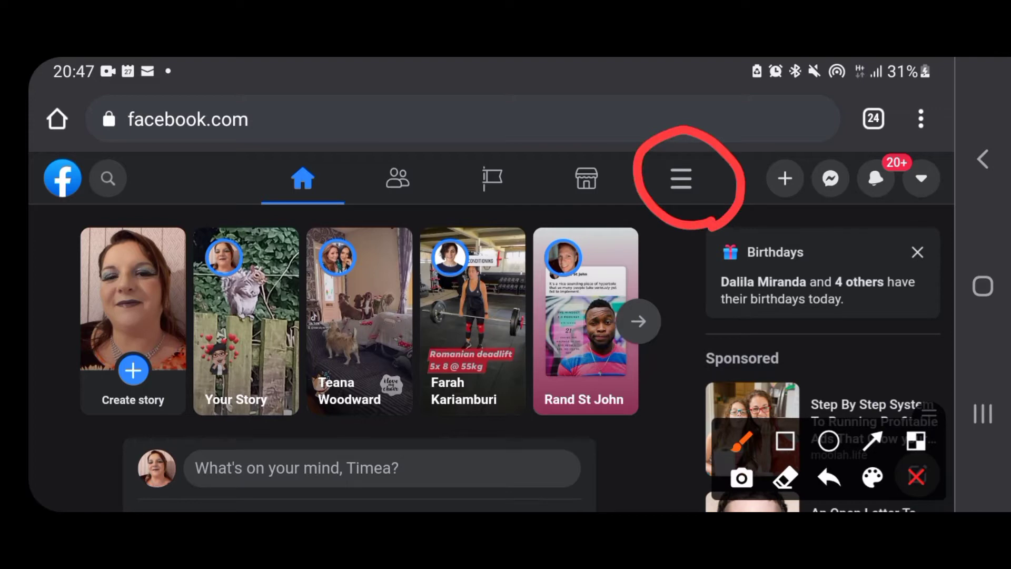
pyautogui.click(917, 477)
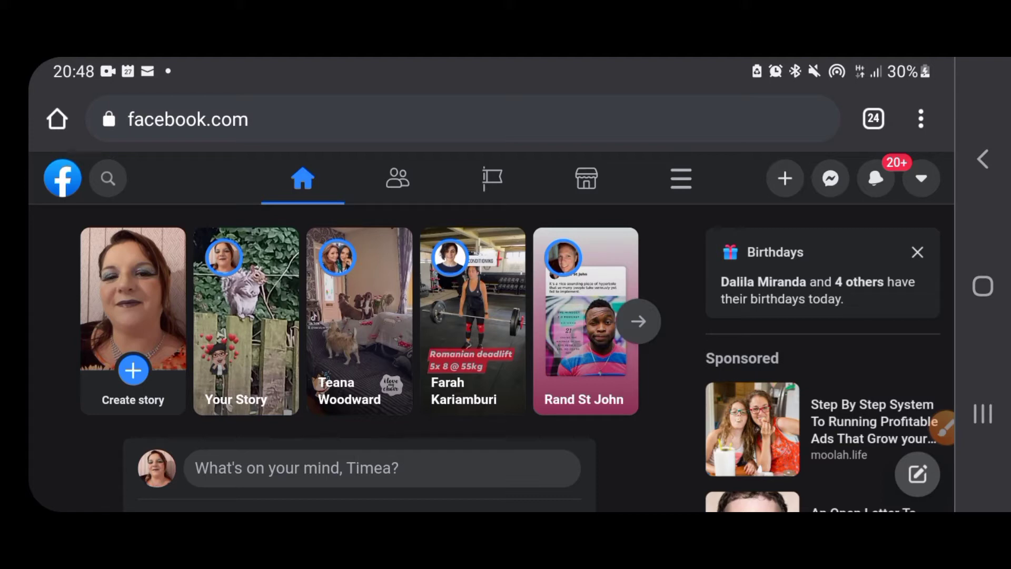
pyautogui.click(681, 179)
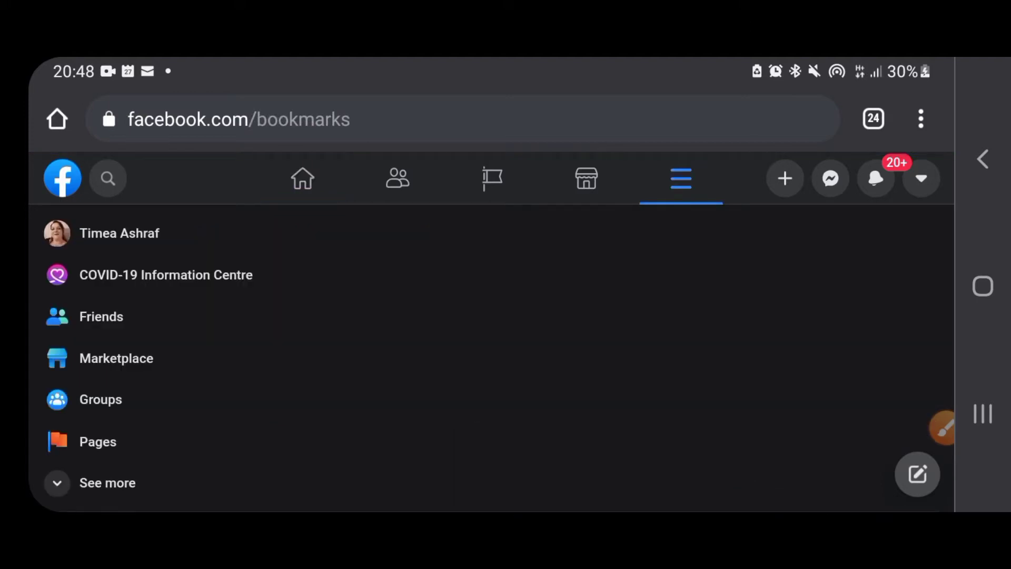
pyautogui.moveTo(216, 423); pyautogui.dragTo(216, 313)
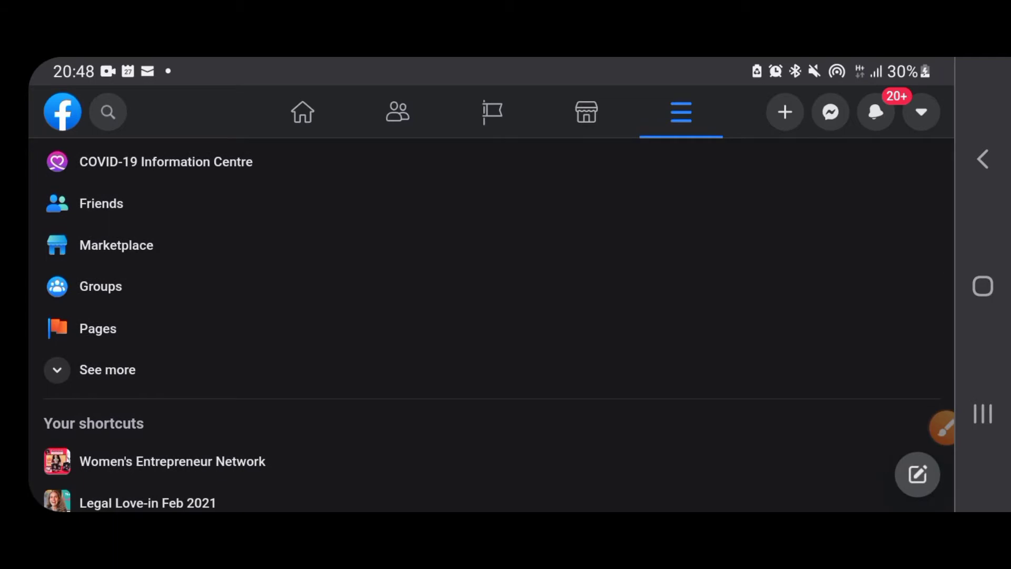
# Point an annotation arrow at the See more option in the menu.
pyautogui.click(944, 427)
pyautogui.click(874, 442)
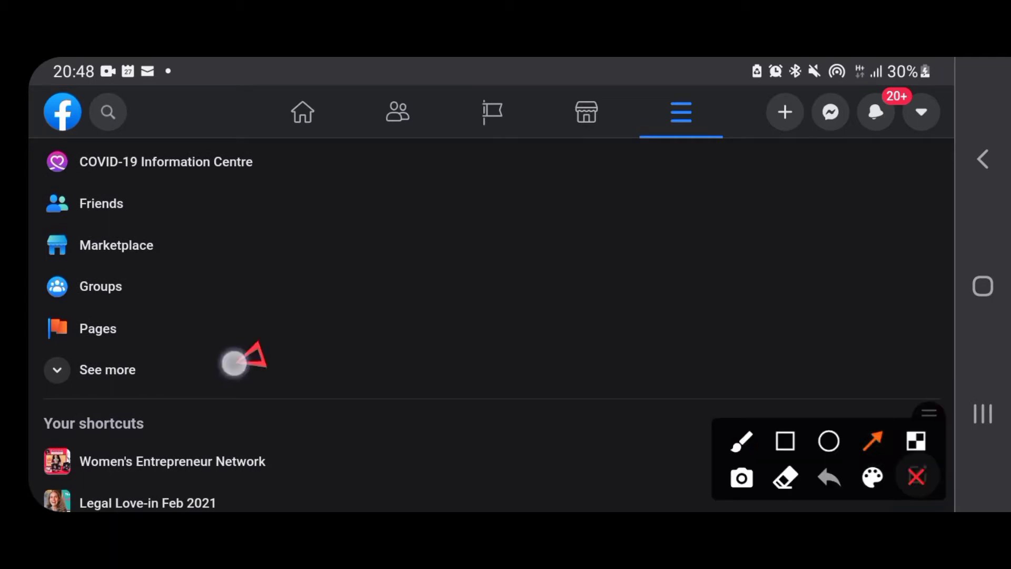
pyautogui.moveTo(245, 361); pyautogui.dragTo(150, 370)
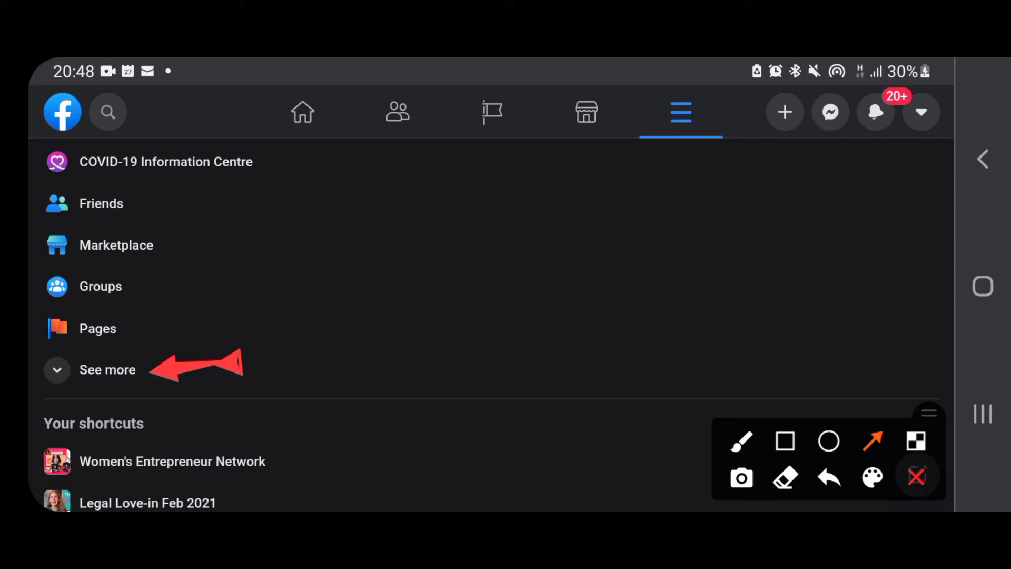
pyautogui.click(917, 477)
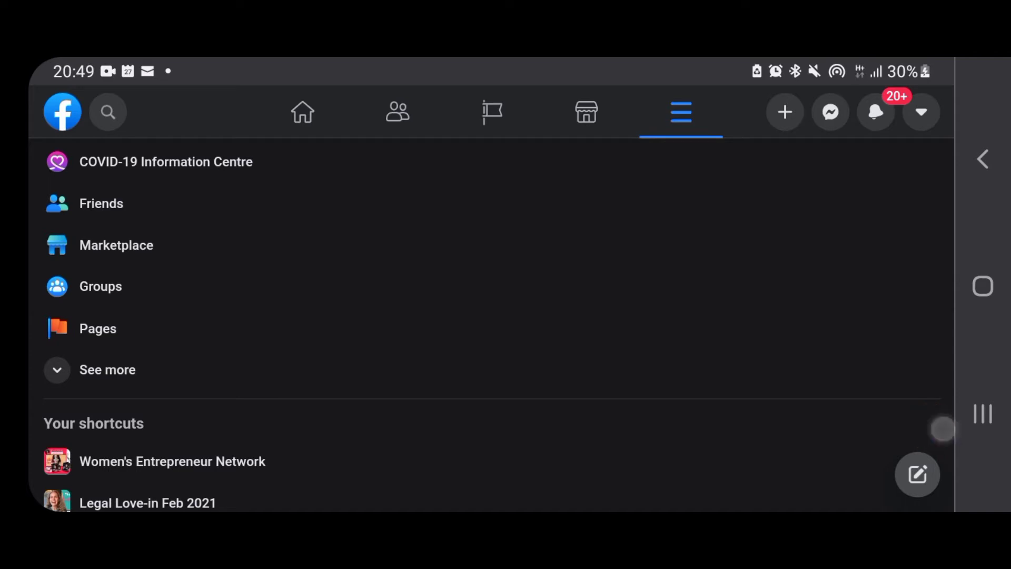
# Point an annotation arrow at the Friends entry in the menu.
pyautogui.click(943, 427)
pyautogui.click(876, 441)
pyautogui.moveTo(207, 208); pyautogui.dragTo(118, 210)
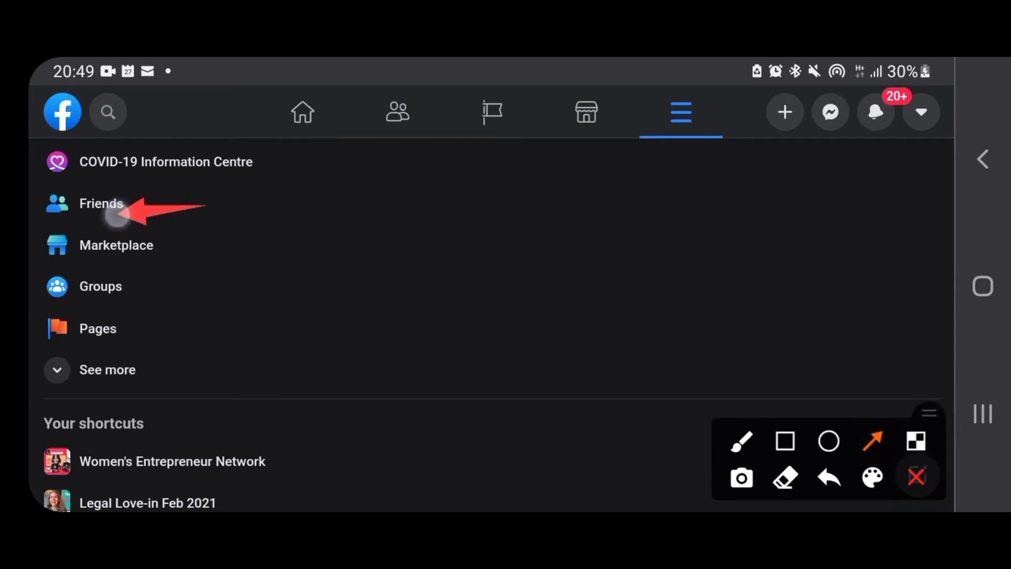
pyautogui.click(916, 478)
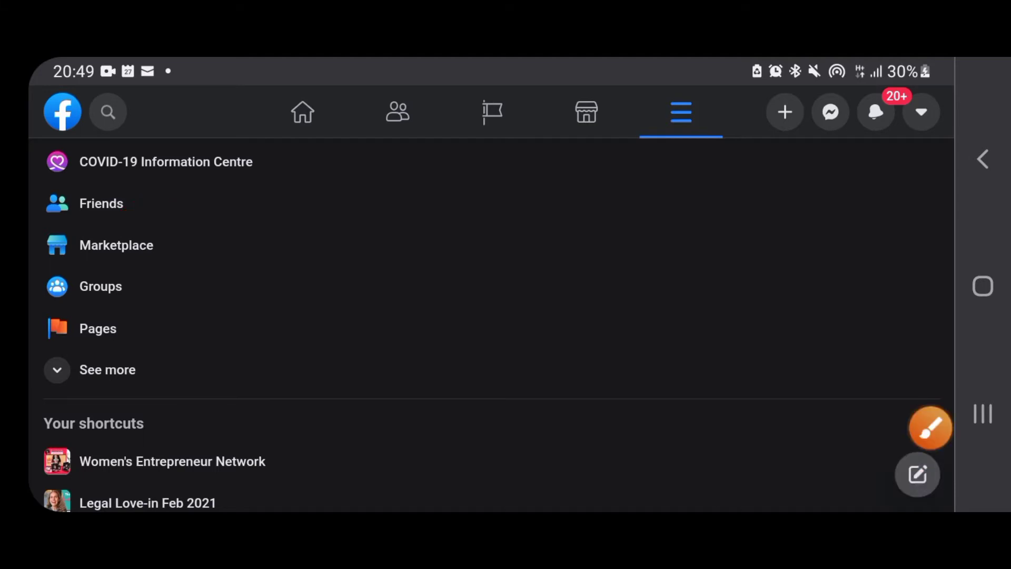
# Open Friends and point an annotation arrow at Custom lists in the sidebar.
pyautogui.click(101, 203)
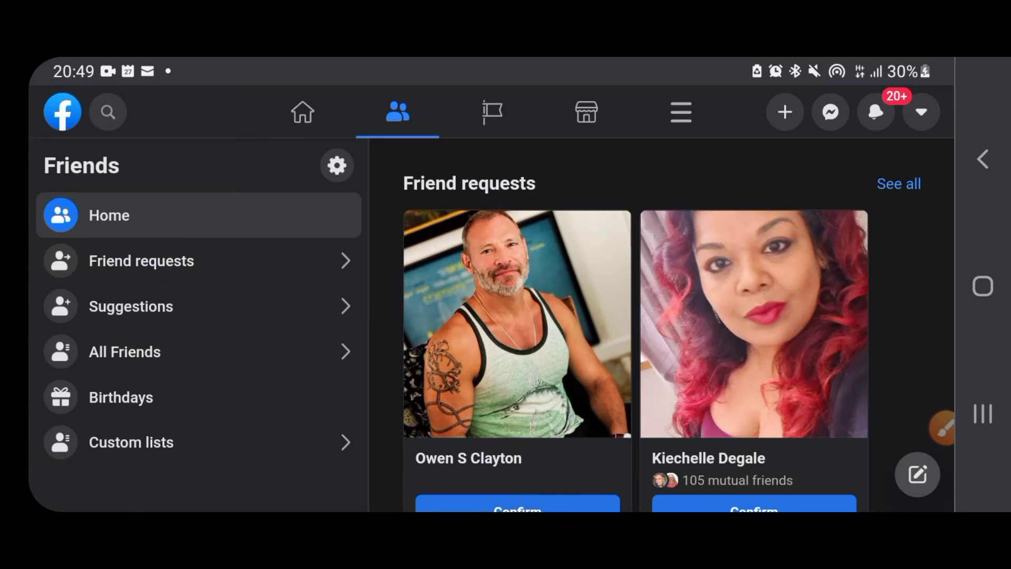
pyautogui.click(944, 428)
pyautogui.click(872, 442)
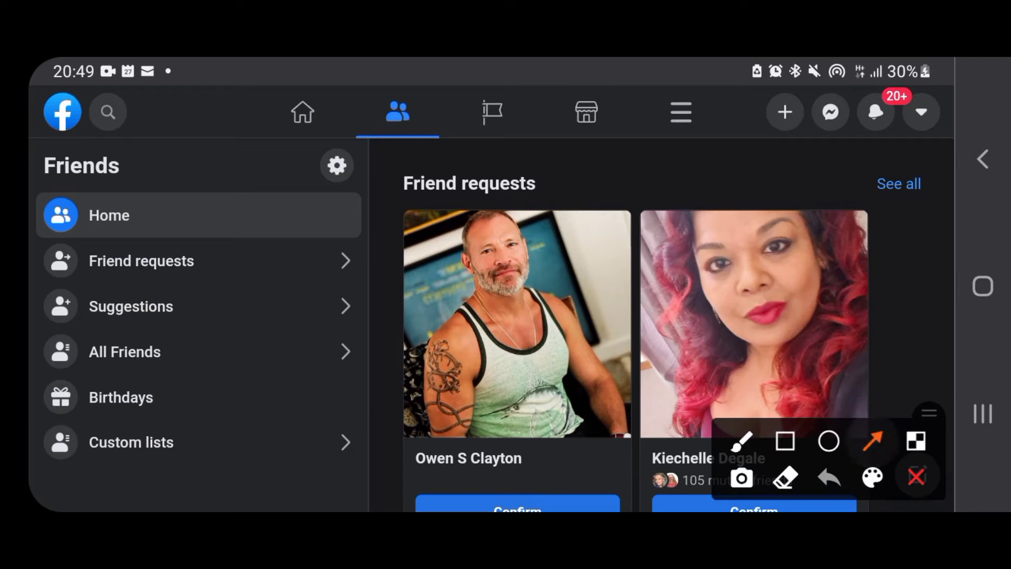
pyautogui.moveTo(371, 455); pyautogui.dragTo(186, 442)
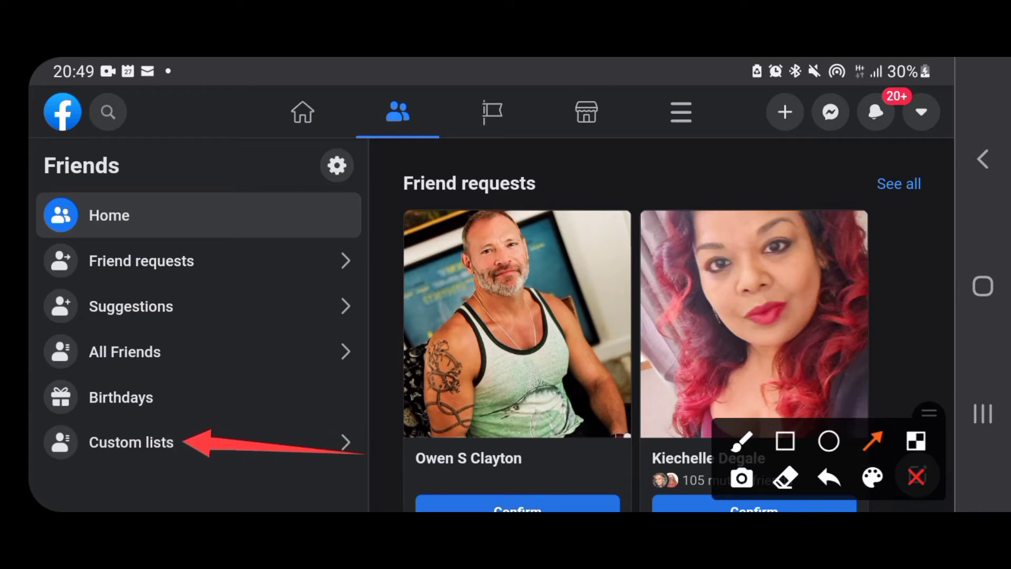
pyautogui.click(917, 477)
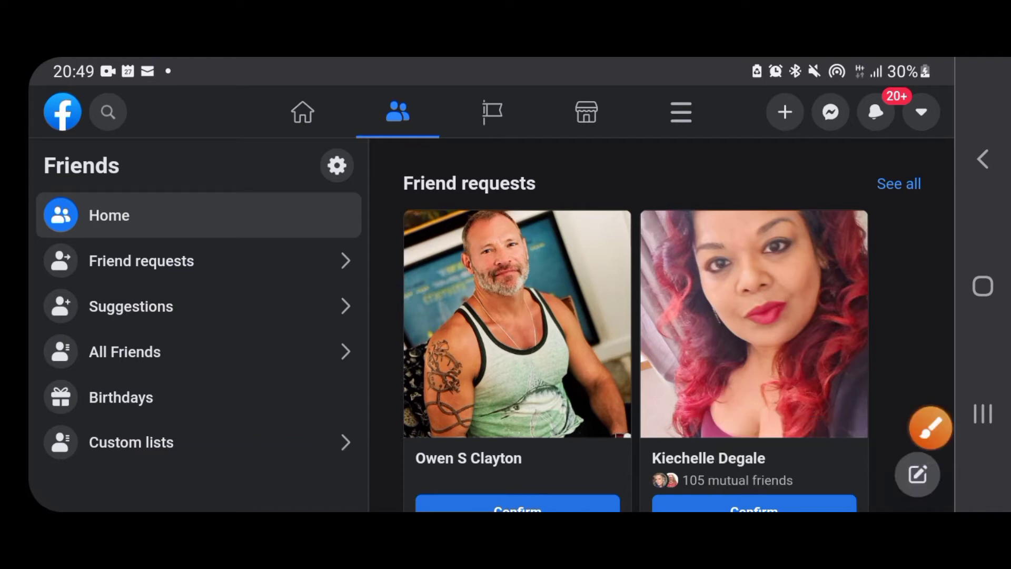
# Open Custom lists, circle the existing lists, and scroll the sidebar to Create List.
pyautogui.click(197, 441)
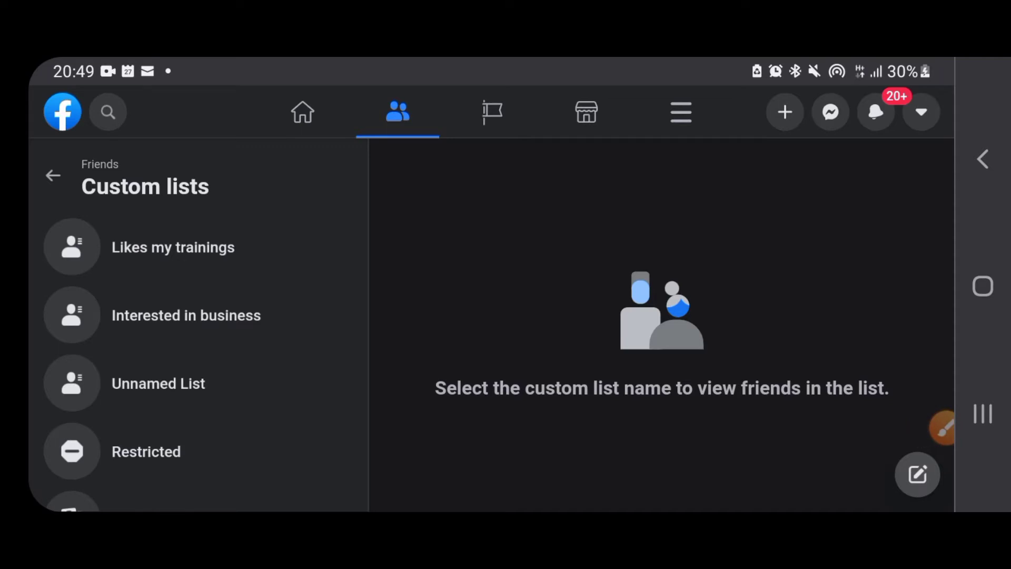
pyautogui.click(942, 427)
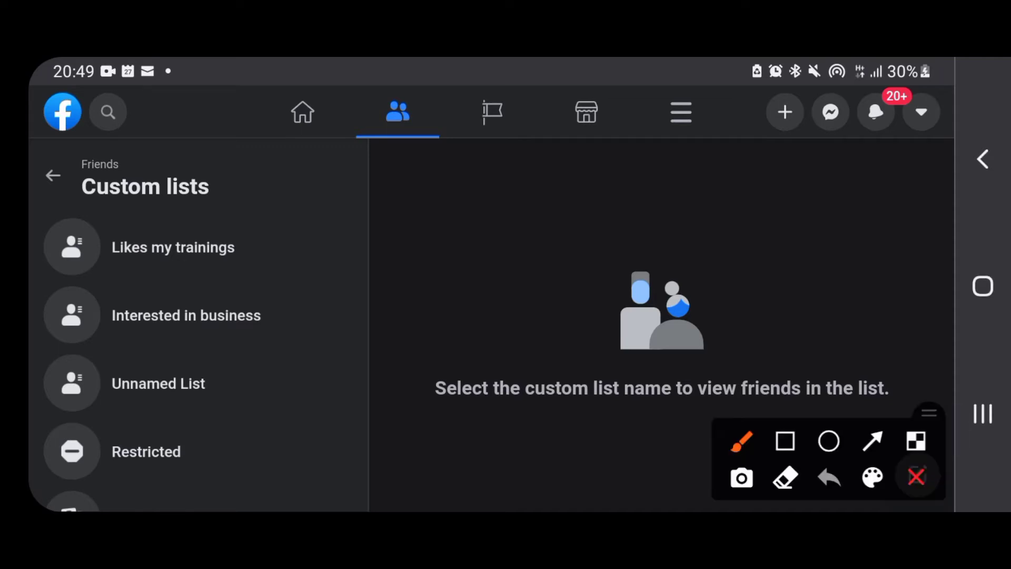
pyautogui.moveTo(311, 350)
pyautogui.mouseDown()
pyautogui.moveTo(219, 203)
pyautogui.moveTo(31, 293)
pyautogui.moveTo(72, 492)
pyautogui.moveTo(275, 335)
pyautogui.moveTo(270, 289)
pyautogui.mouseUp()
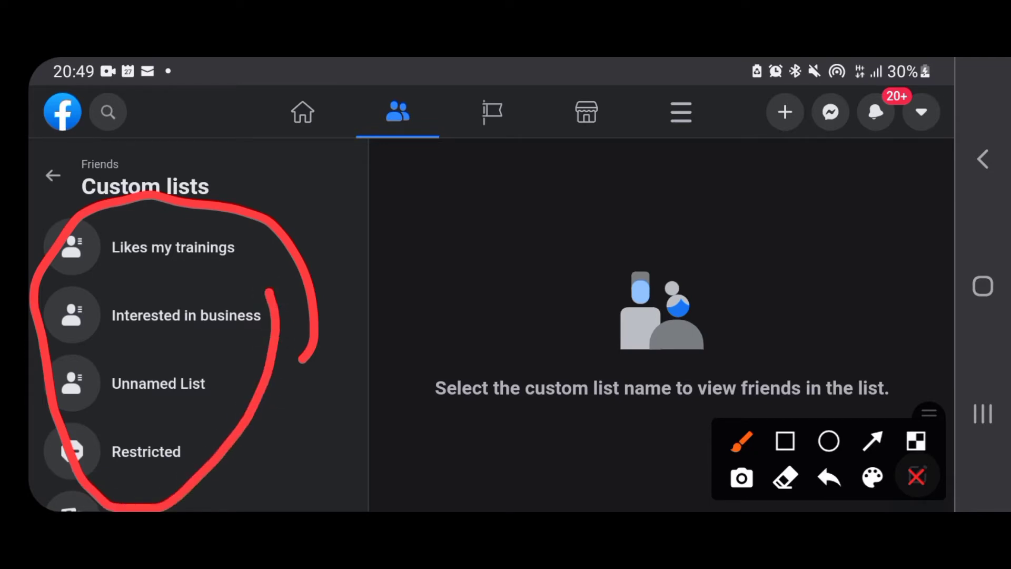
pyautogui.click(917, 478)
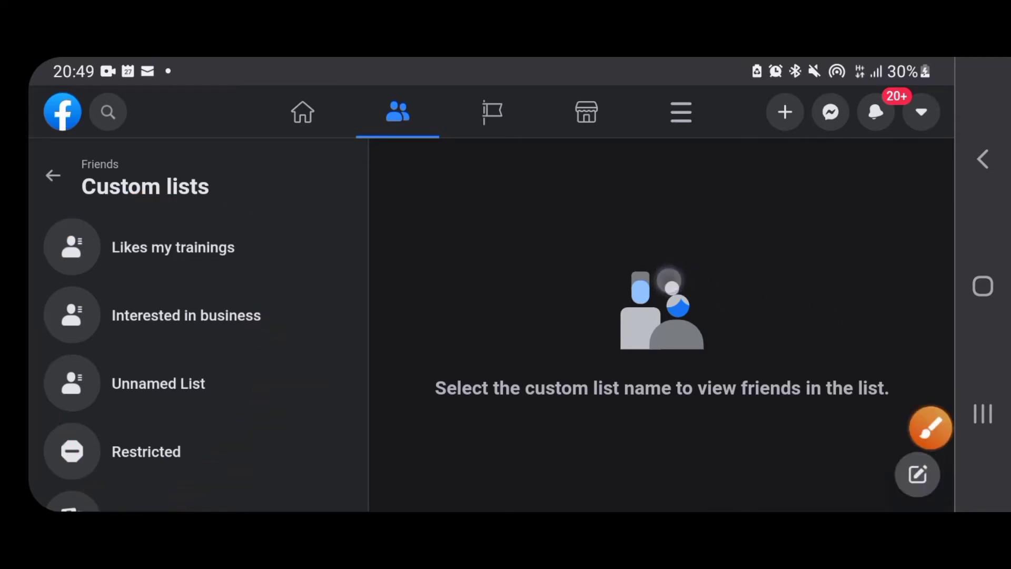
pyautogui.moveTo(826, 316); pyautogui.dragTo(680, 328)
pyautogui.moveTo(663, 395); pyautogui.dragTo(664, 317)
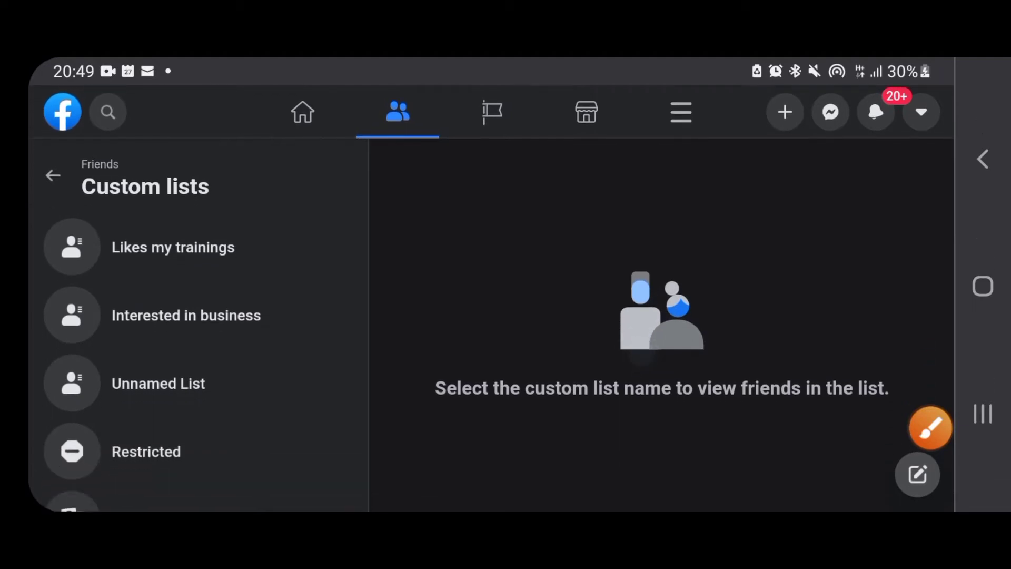
pyautogui.click(360, 450)
pyautogui.moveTo(360, 413); pyautogui.dragTo(387, 261)
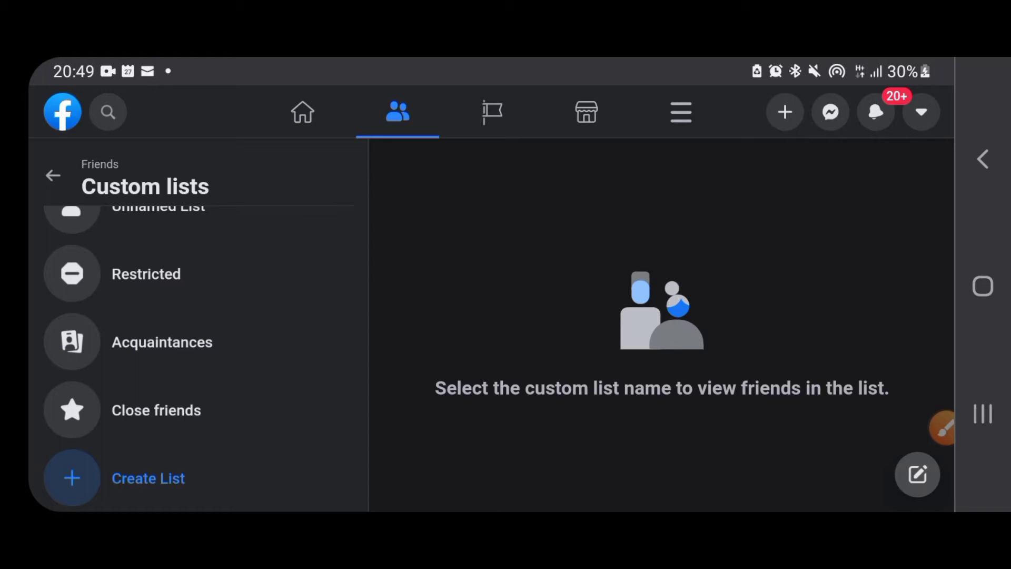
# Name the new custom friends list 'Test' and confirm its creation.
pyautogui.click(78, 487)
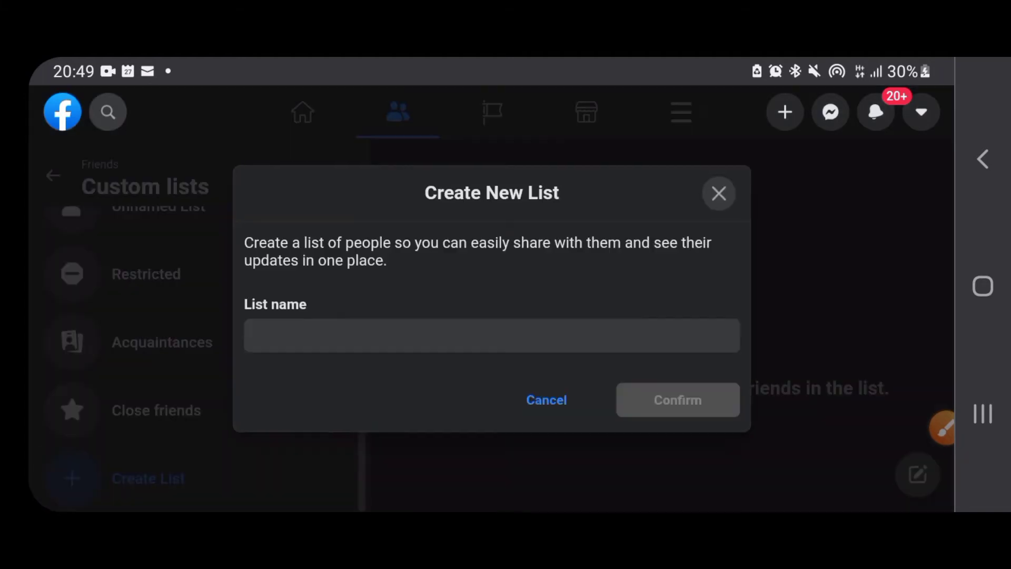
pyautogui.click(491, 335)
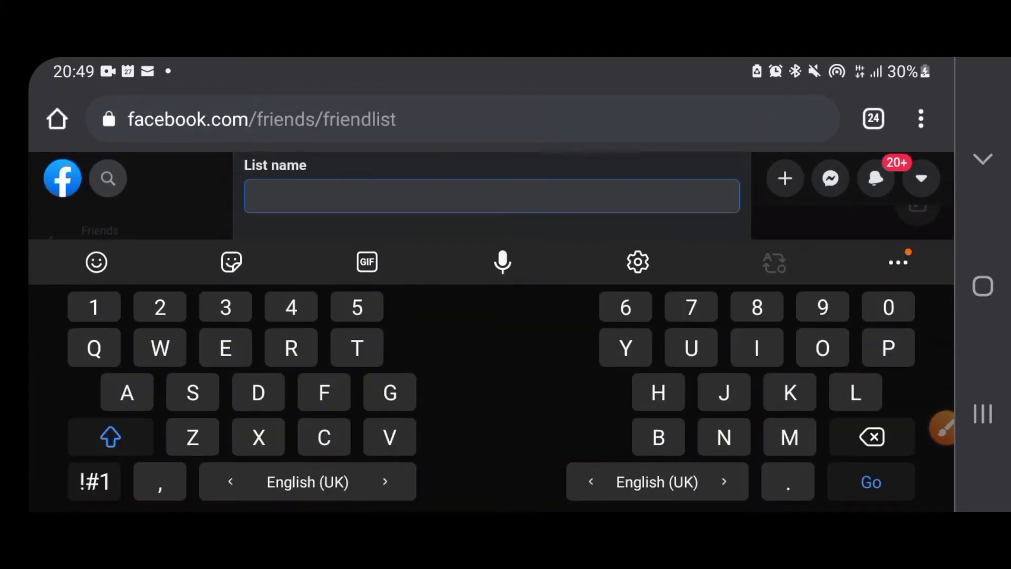
pyautogui.write('Test')
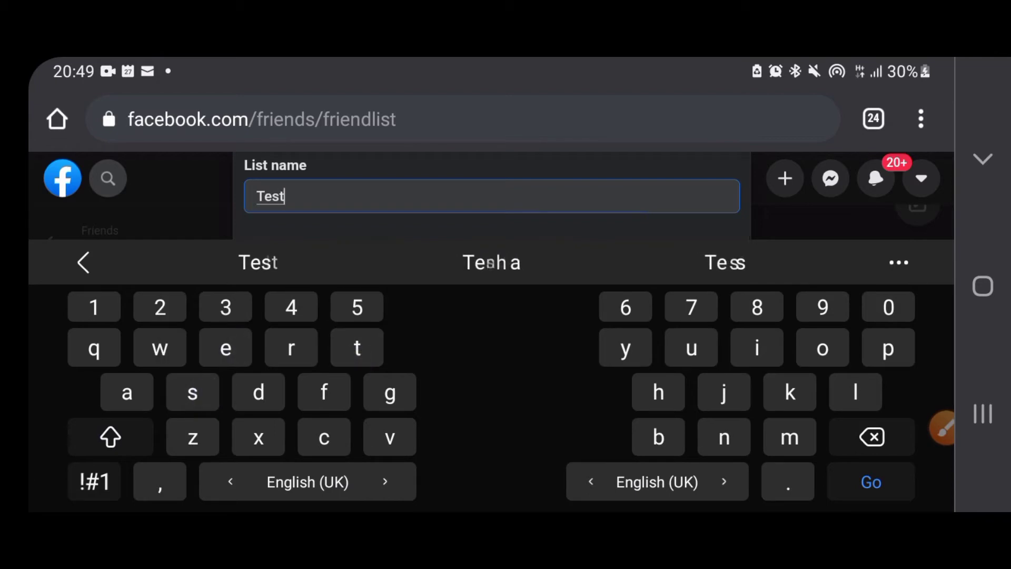
pyautogui.click(983, 160)
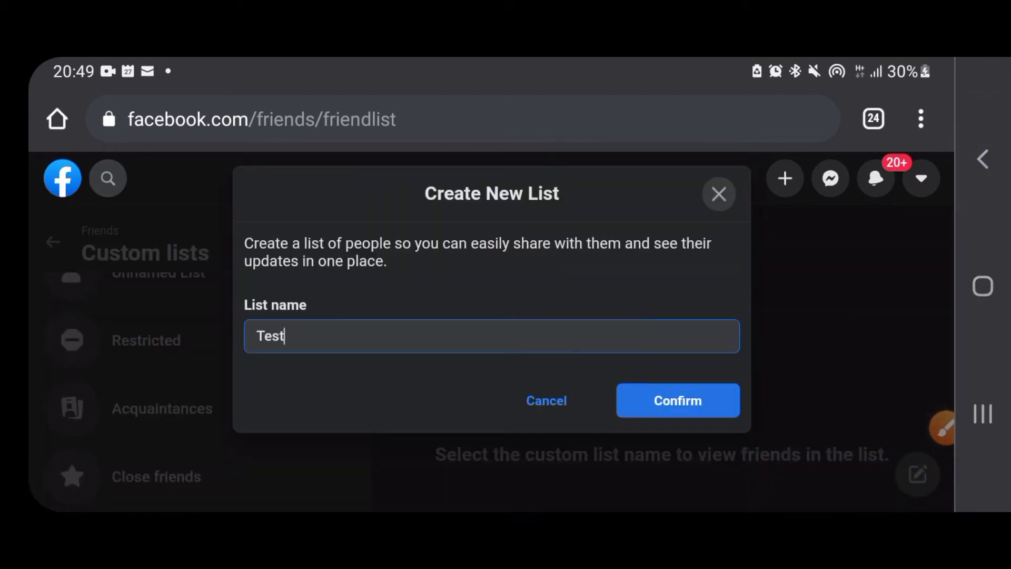
pyautogui.click(678, 401)
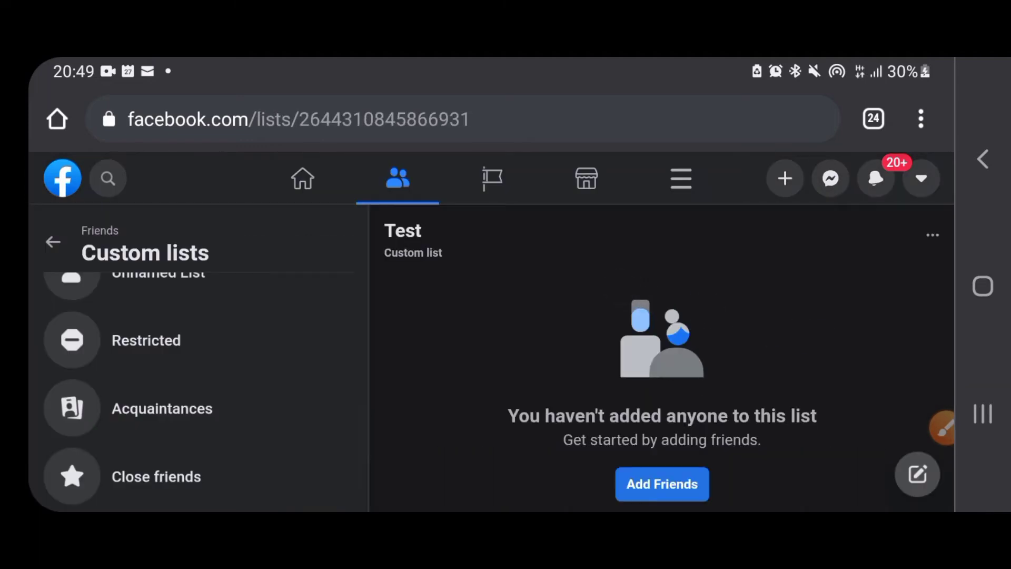
# Open the Test list's options, circle them, and confirm Delete List.
pyautogui.moveTo(803, 380); pyautogui.dragTo(812, 294)
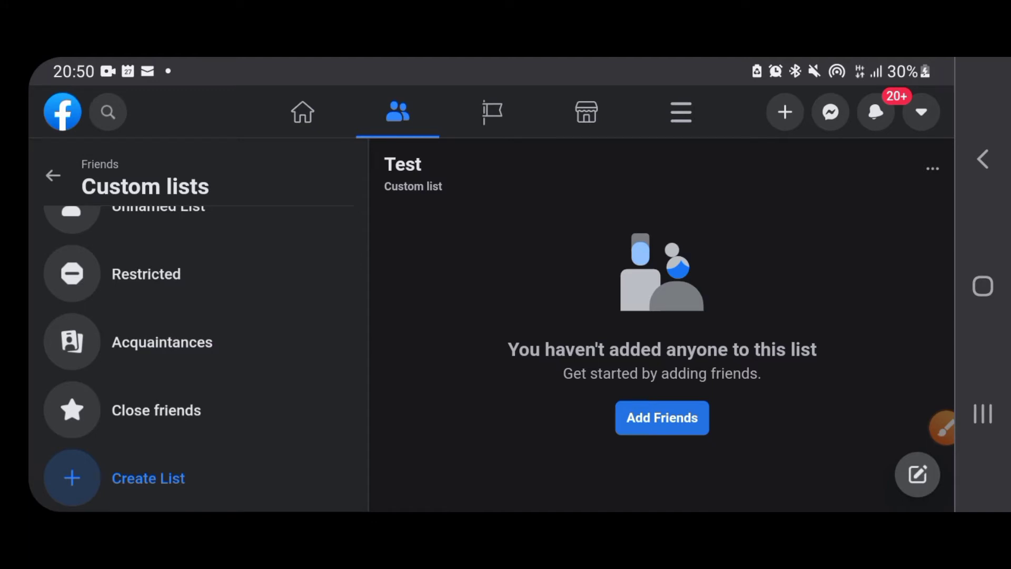
pyautogui.moveTo(817, 266); pyautogui.dragTo(785, 399)
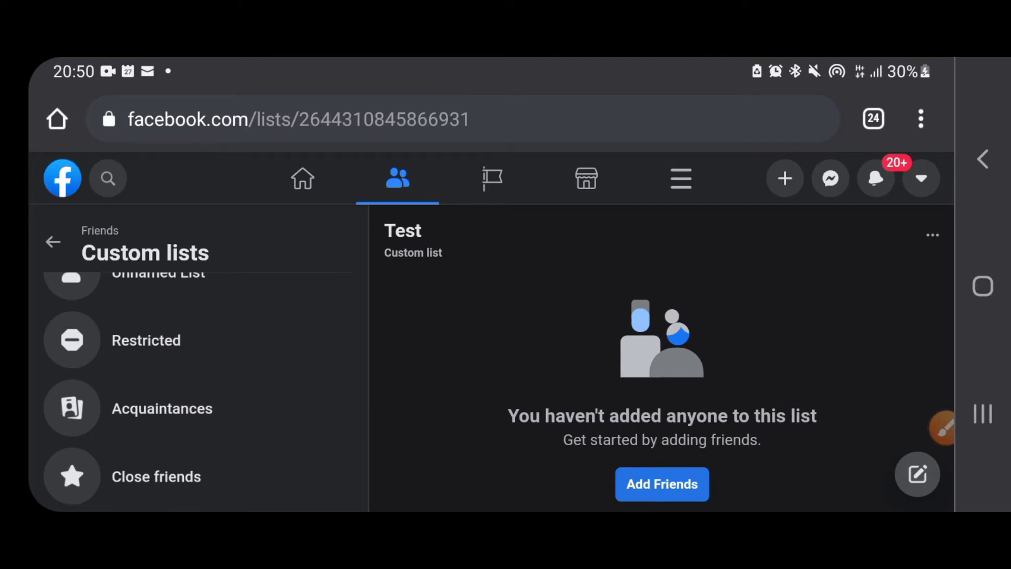
pyautogui.click(932, 235)
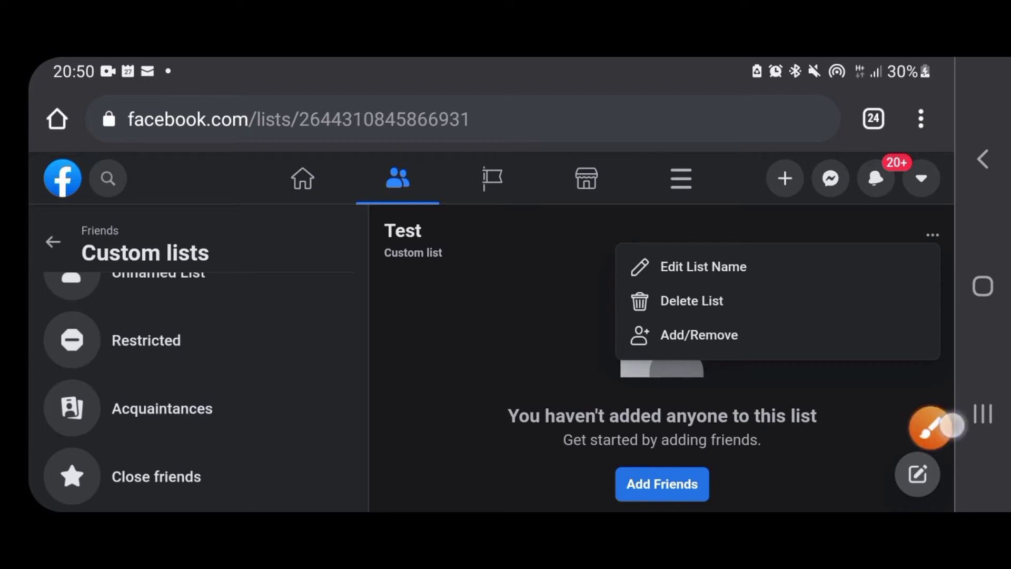
pyautogui.click(944, 426)
pyautogui.click(873, 443)
pyautogui.click(742, 446)
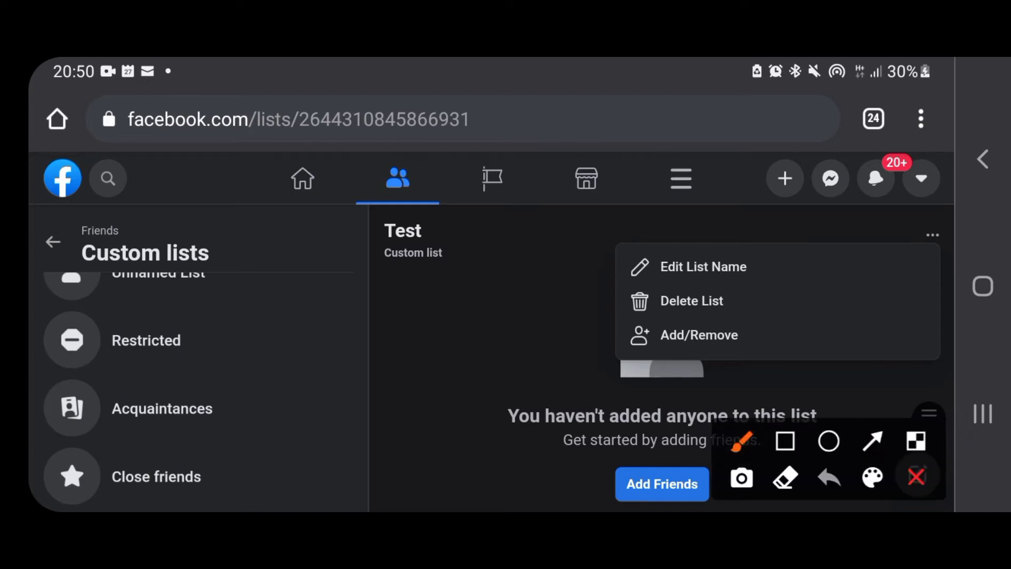
pyautogui.moveTo(953, 257); pyautogui.dragTo(949, 260)
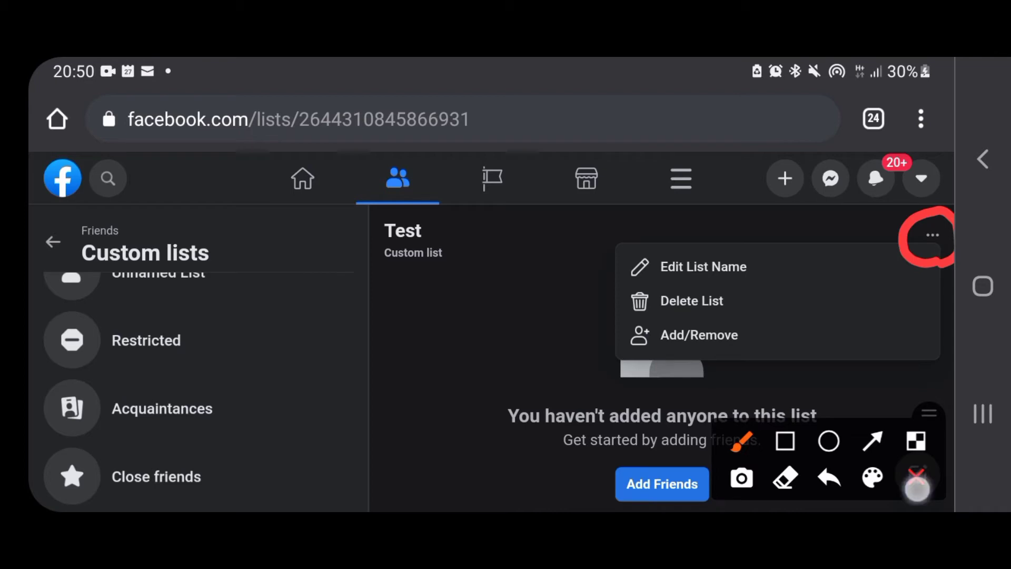
pyautogui.click(916, 478)
pyautogui.click(693, 301)
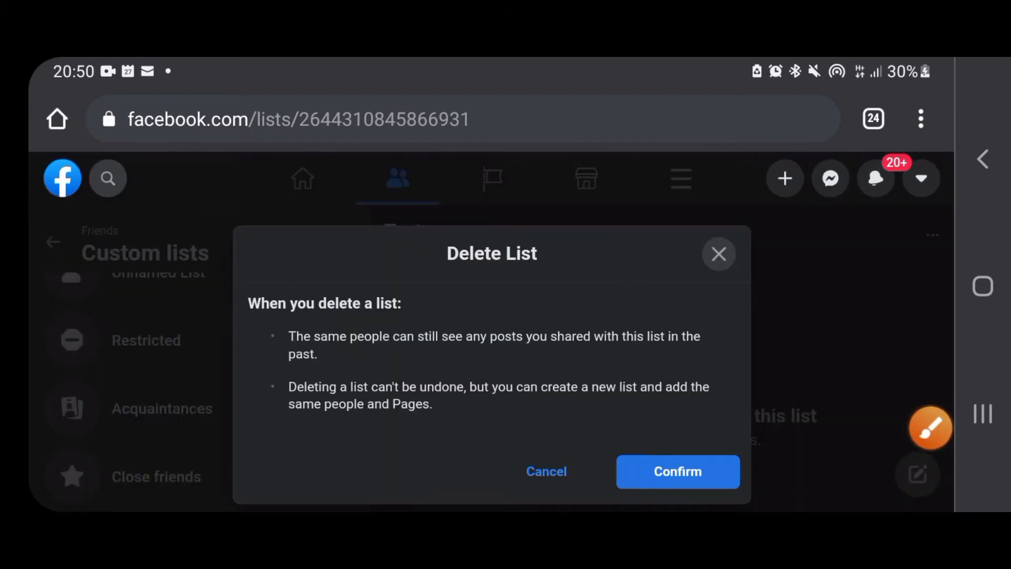
pyautogui.click(678, 471)
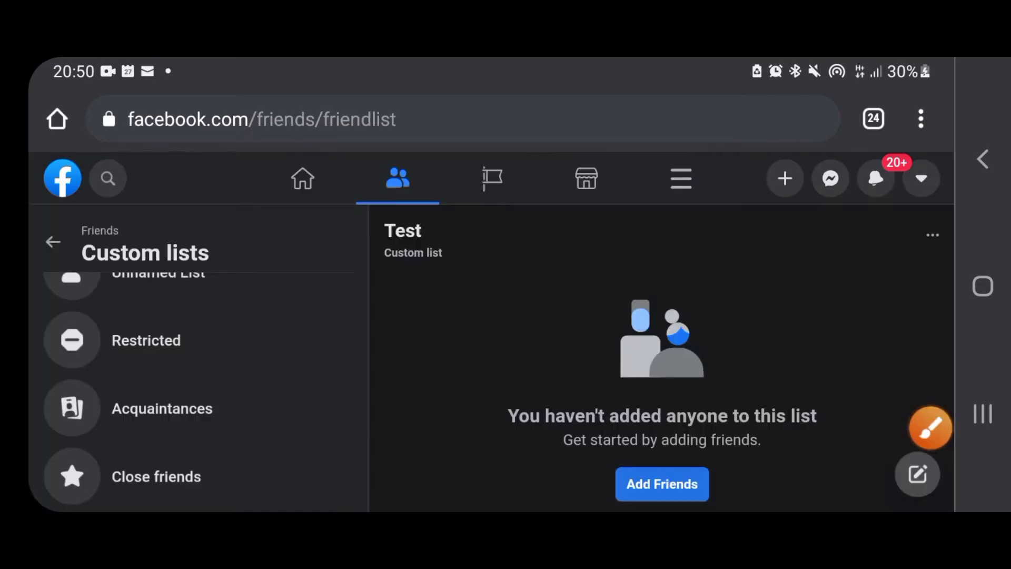
pyautogui.scroll(5, 268, 395)
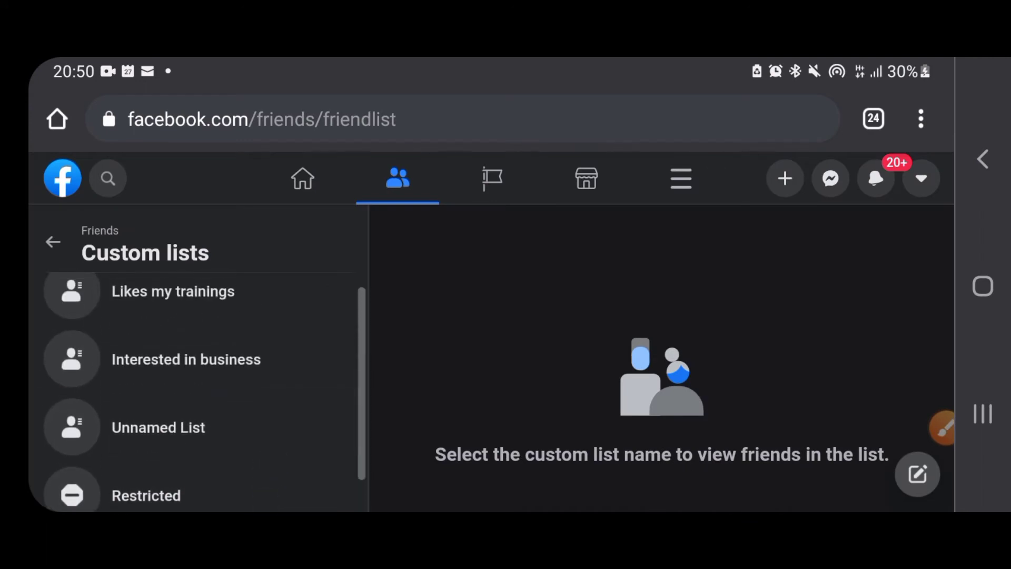
pyautogui.scroll(3, 268, 380)
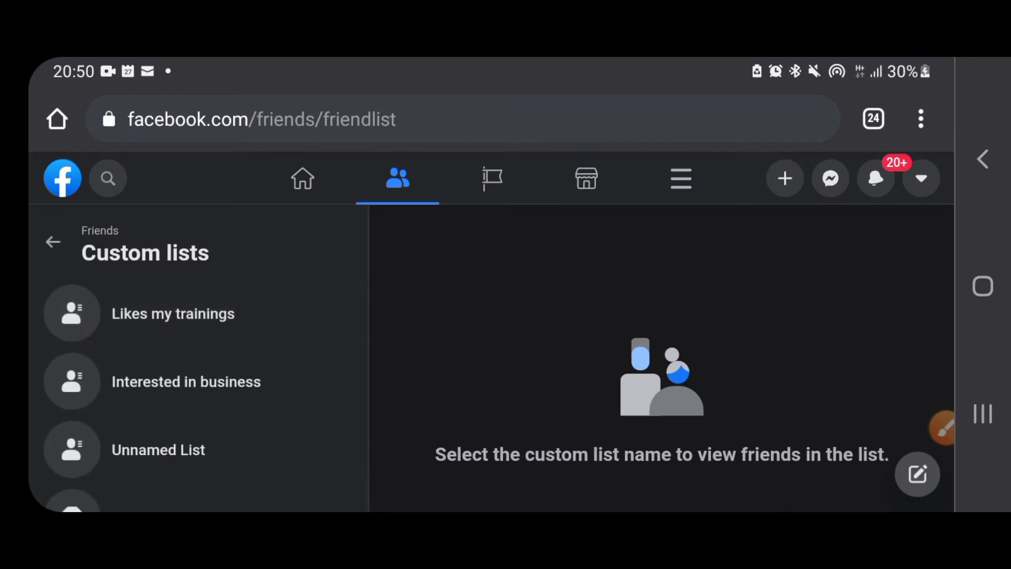
# Open the 'Interested in business' list from the Custom lists sidebar.
pyautogui.click(198, 381)
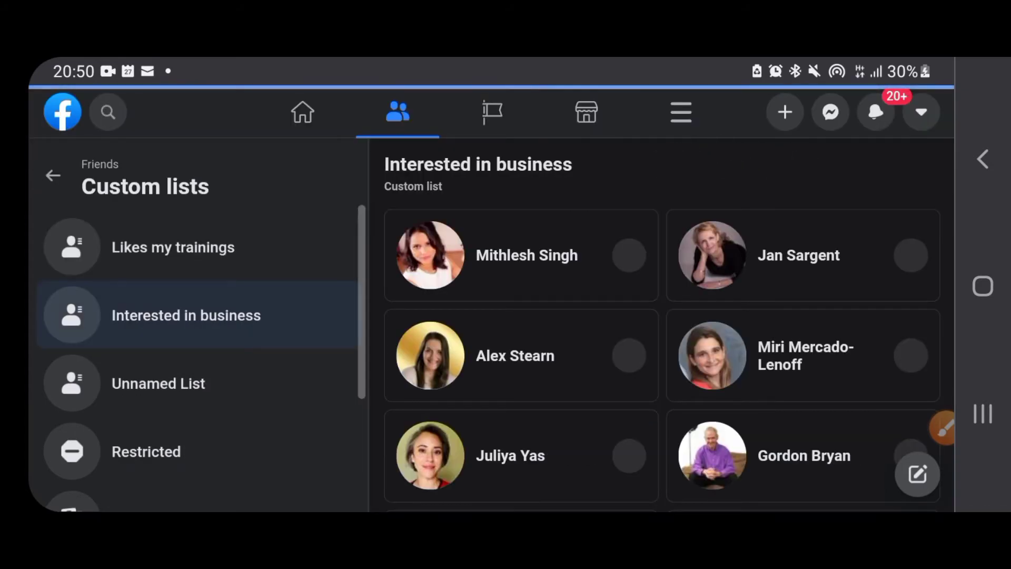
pyautogui.scroll(2, 830, 239)
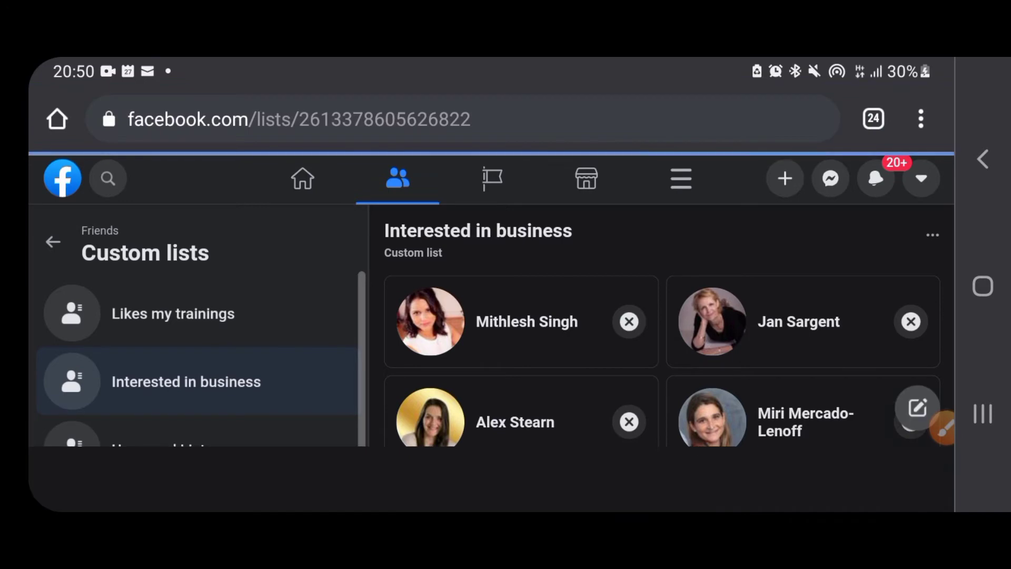
pyautogui.scroll(-5, 829, 238)
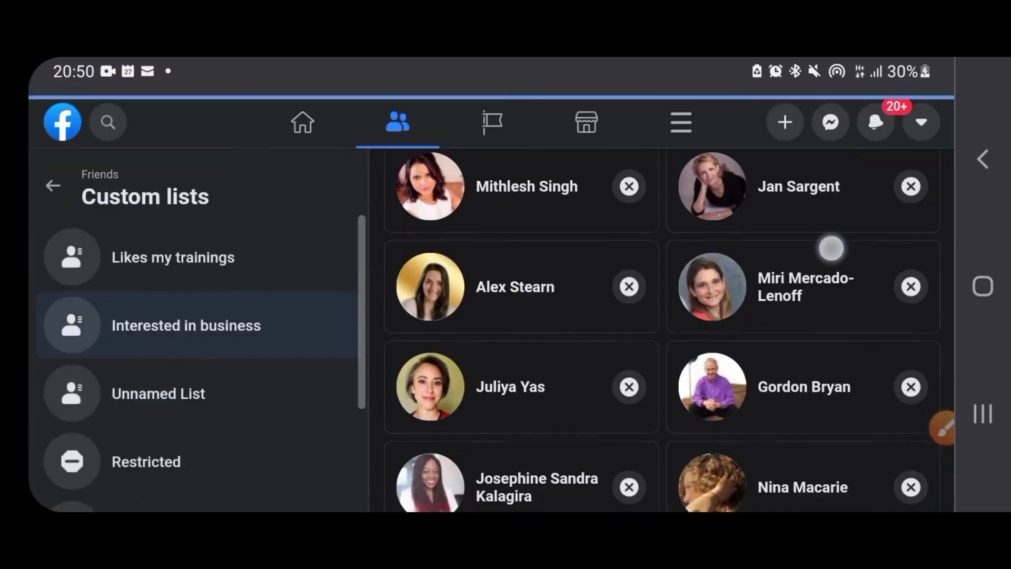
pyautogui.scroll(-5, 822, 239)
pyautogui.scroll(-5, 822, 239)
pyautogui.scroll(-5, 822, 239)
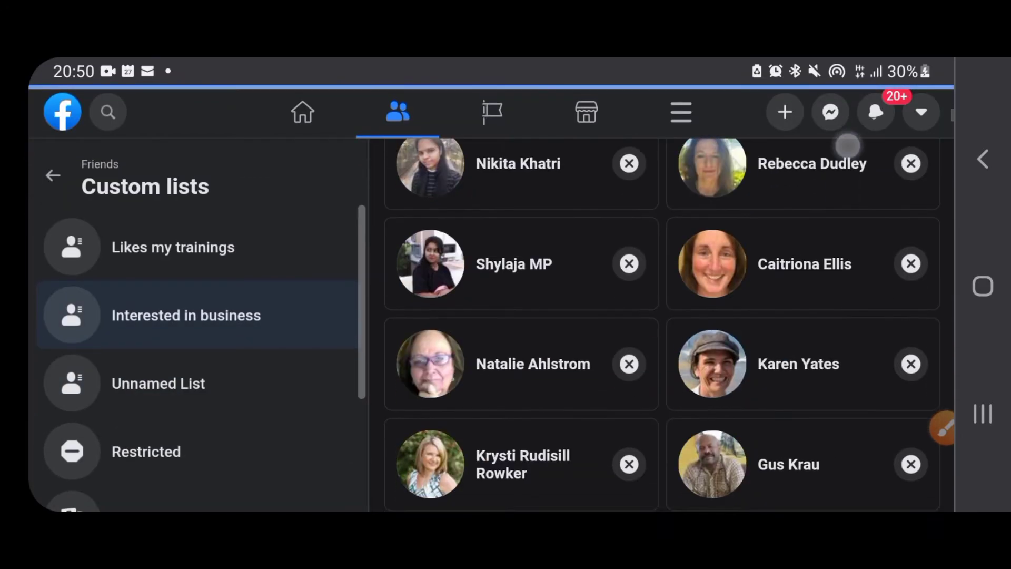
pyautogui.scroll(-3, 821, 238)
pyautogui.scroll(-5, 822, 238)
pyautogui.scroll(-5, 822, 239)
pyautogui.scroll(-5, 822, 239)
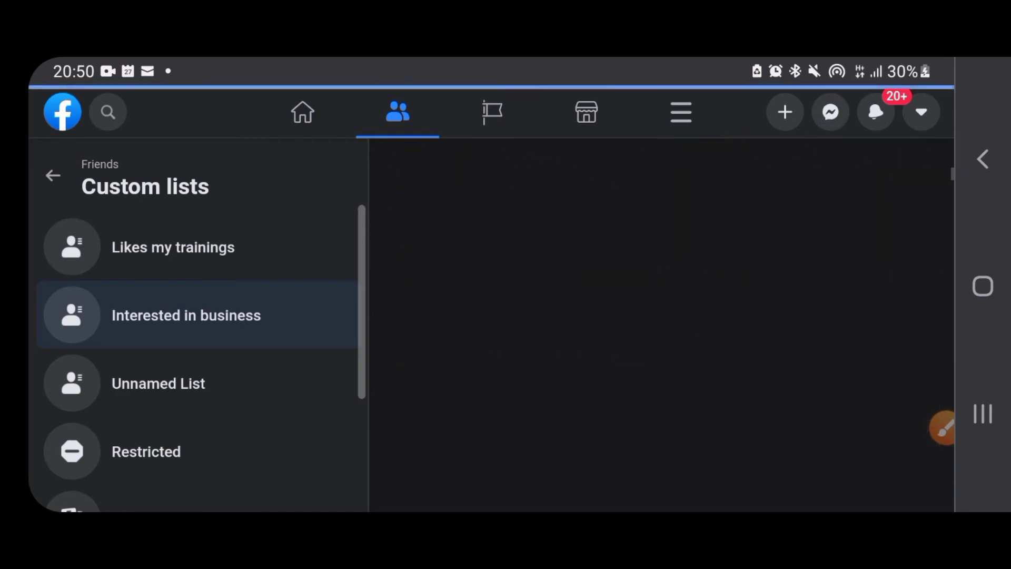
pyautogui.scroll(3, 824, 213)
pyautogui.scroll(-2, 824, 213)
pyautogui.scroll(3, 824, 213)
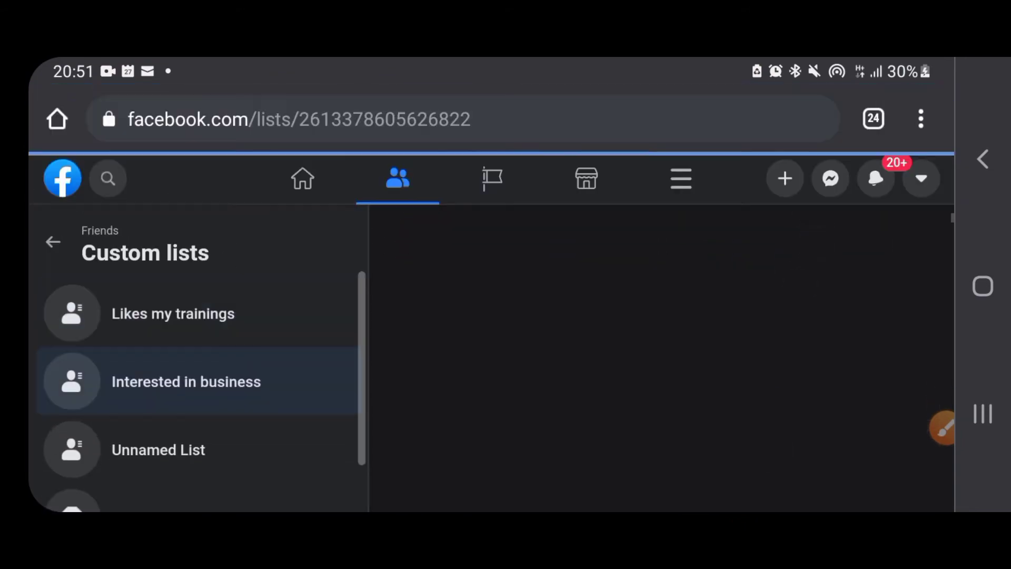
pyautogui.scroll(-5, 813, 395)
pyautogui.scroll(-5, 813, 395)
pyautogui.scroll(-5, 812, 395)
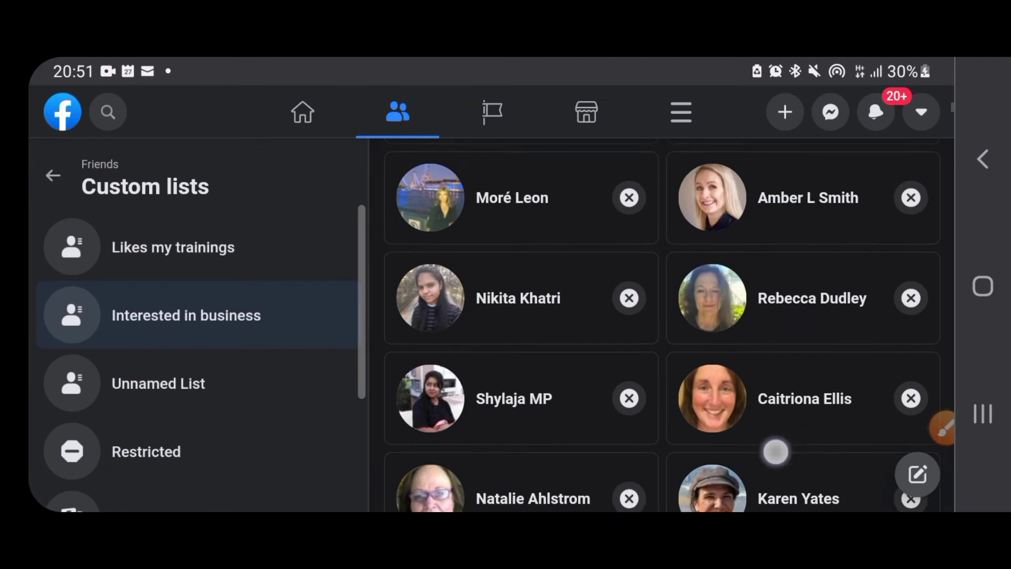
pyautogui.scroll(-5, 812, 395)
pyautogui.scroll(-5, 812, 316)
pyautogui.scroll(-5, 812, 316)
pyautogui.scroll(-5, 812, 316)
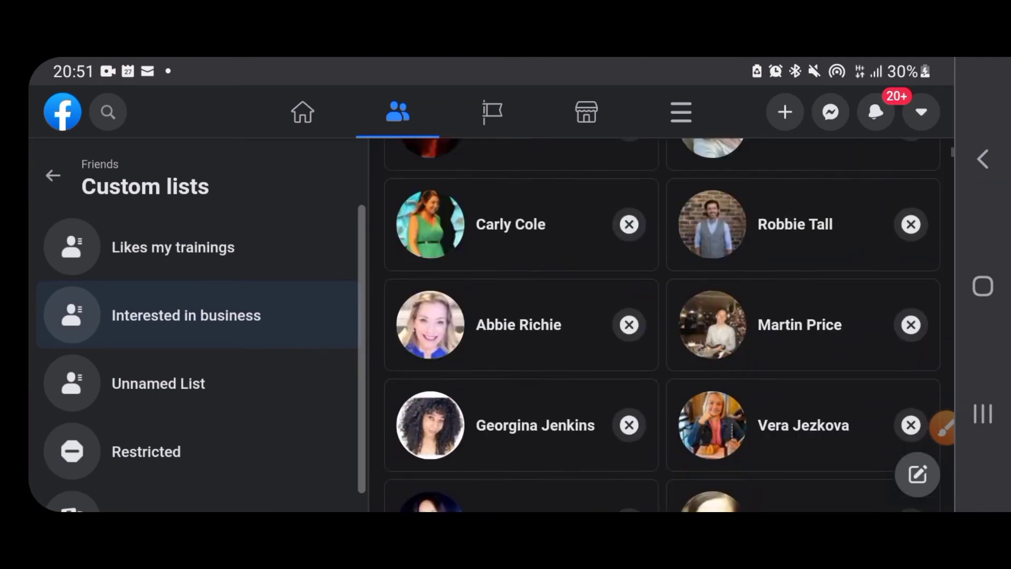
pyautogui.scroll(-5, 813, 316)
pyautogui.scroll(-5, 812, 316)
pyautogui.scroll(-5, 812, 316)
pyautogui.scroll(-5, 812, 316)
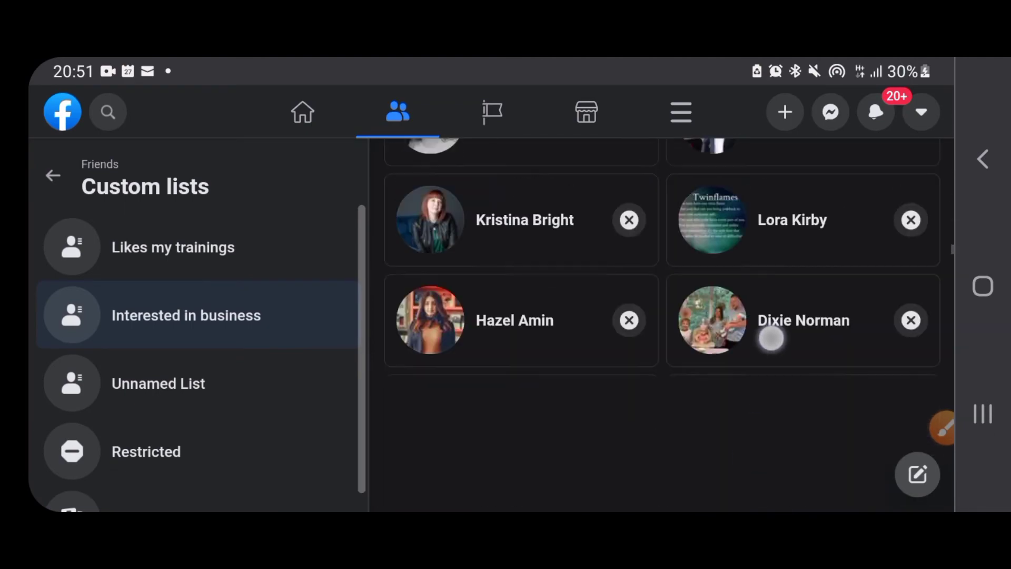
pyautogui.scroll(1, 758, 443)
pyautogui.scroll(5, 734, 395)
pyautogui.scroll(5, 735, 355)
pyautogui.scroll(5, 782, 356)
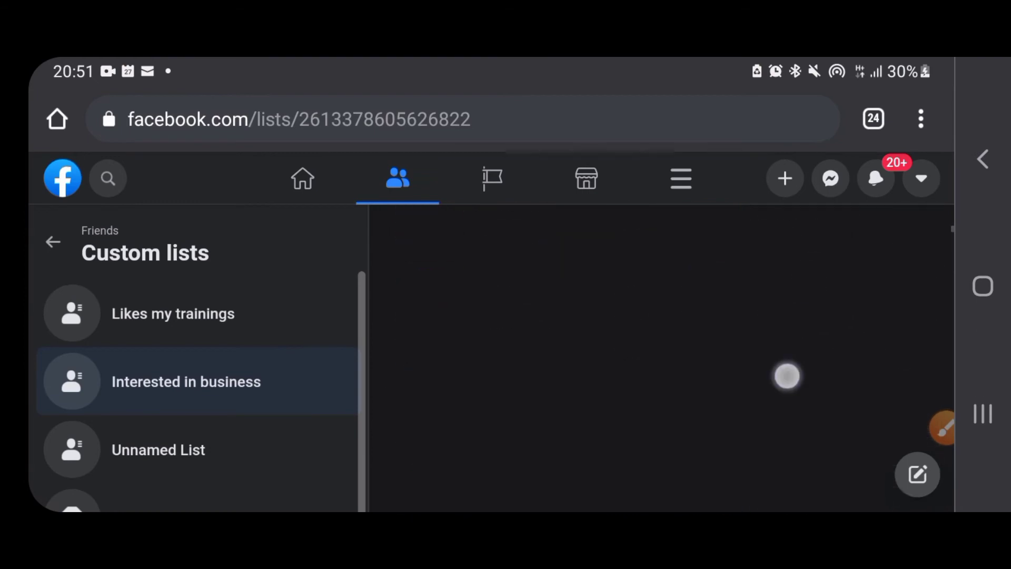
pyautogui.scroll(5, 791, 395)
pyautogui.scroll(5, 791, 395)
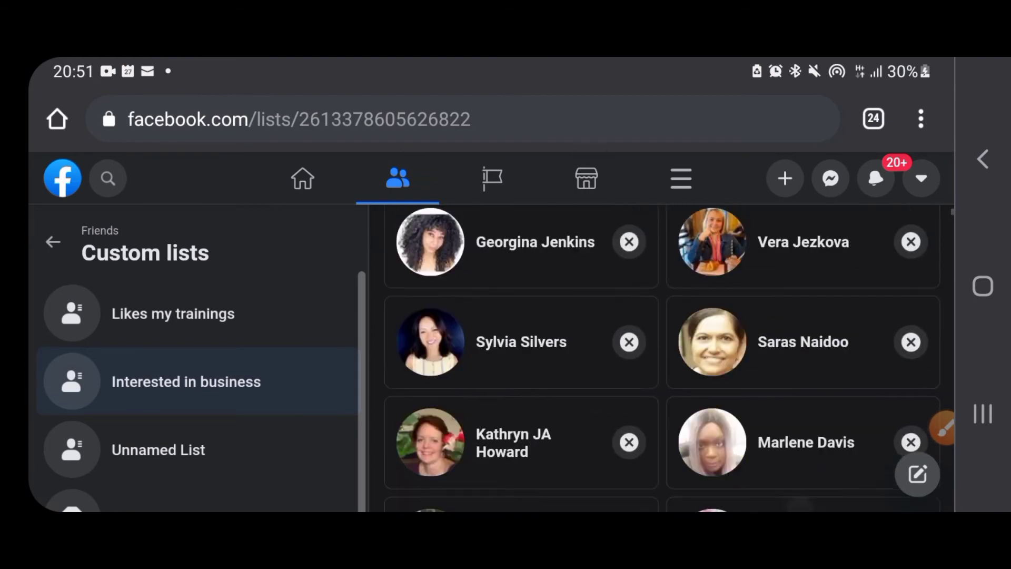
pyautogui.scroll(5, 801, 435)
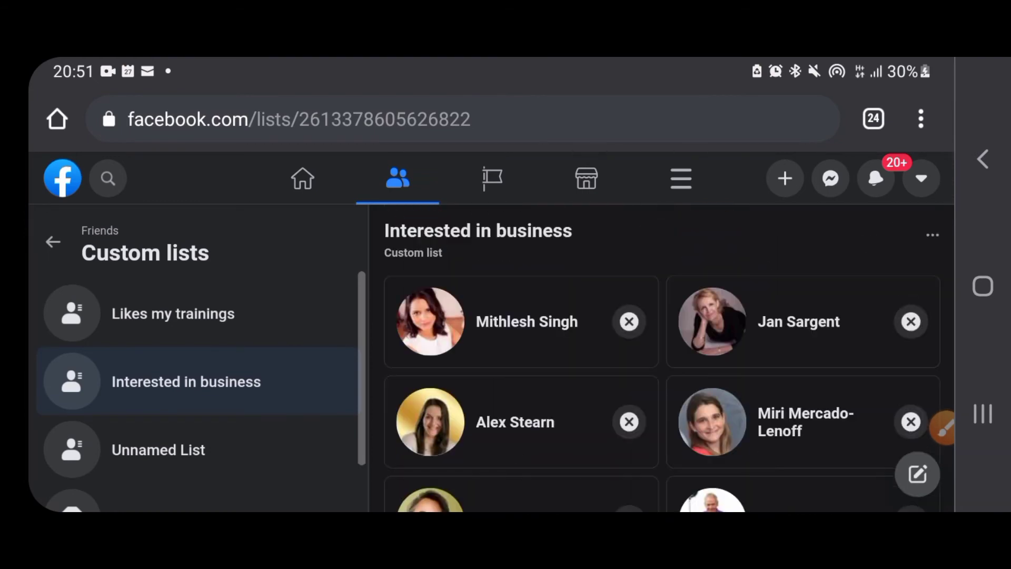
# Open the Interested in business options and its Add/Remove members dialog.
pyautogui.click(932, 235)
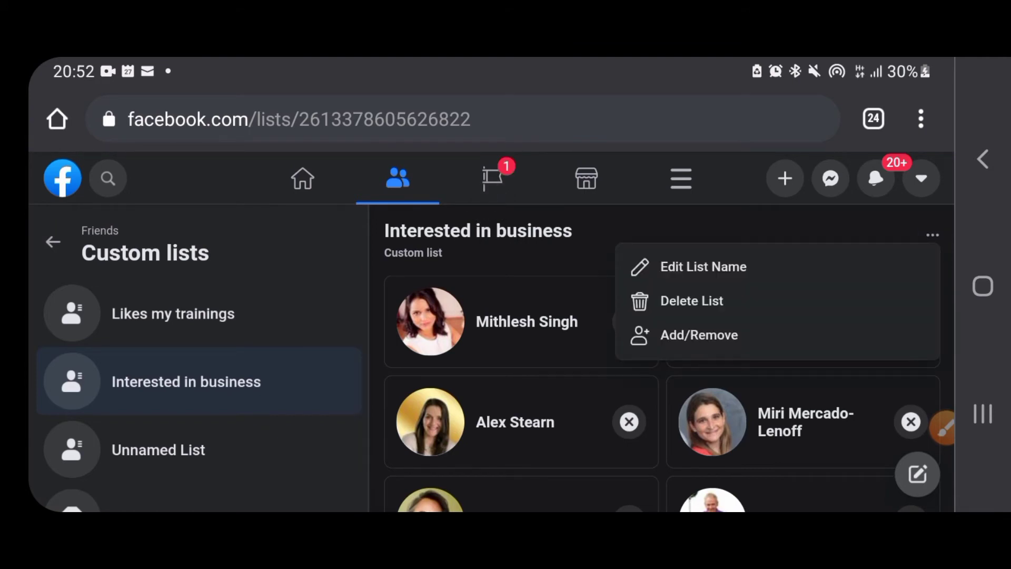
pyautogui.click(700, 335)
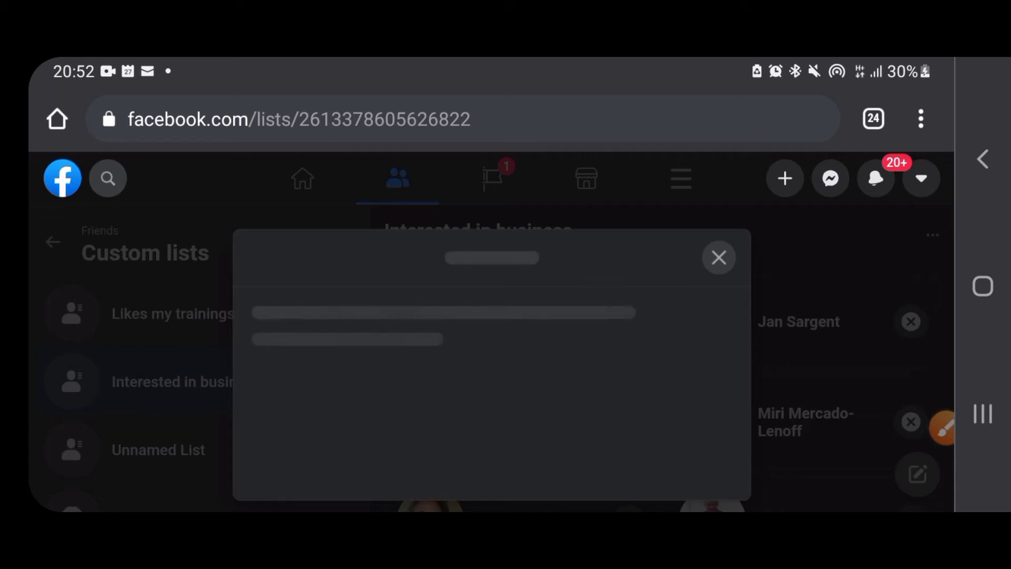
pyautogui.scroll(-5, 544, 412)
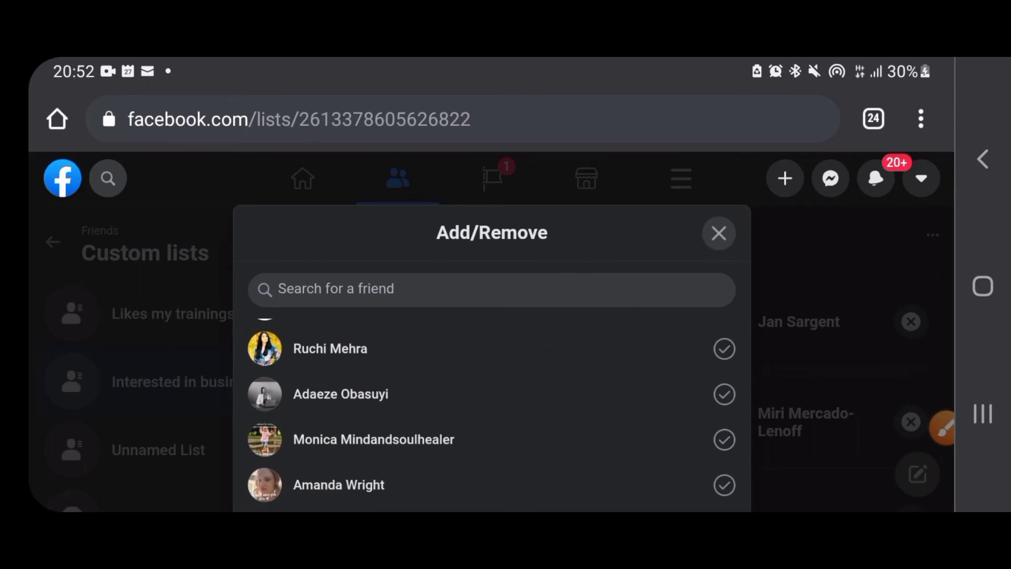
pyautogui.scroll(3, 601, 364)
pyautogui.scroll(2, 585, 363)
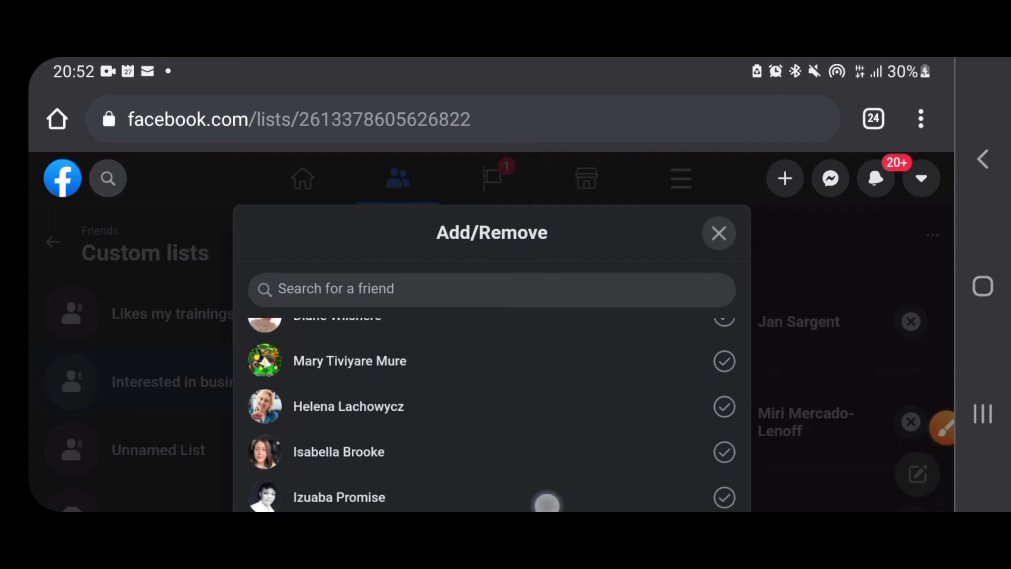
pyautogui.scroll(-2, 570, 417)
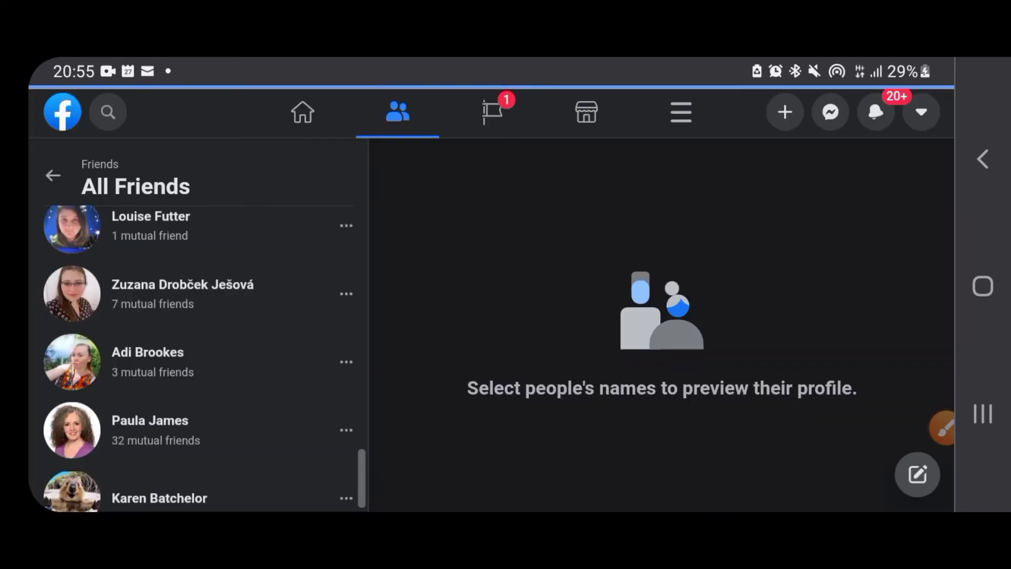
pyautogui.scroll(-4, 663, 356)
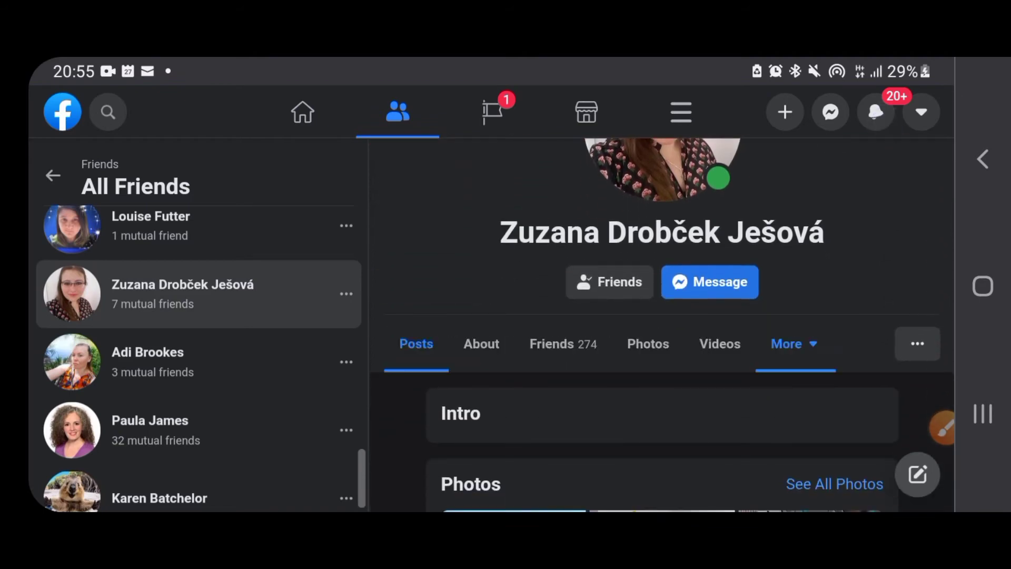
# Mark the Friends button with an annotation arrow and open the friendship options.
pyautogui.click(942, 429)
pyautogui.click(876, 440)
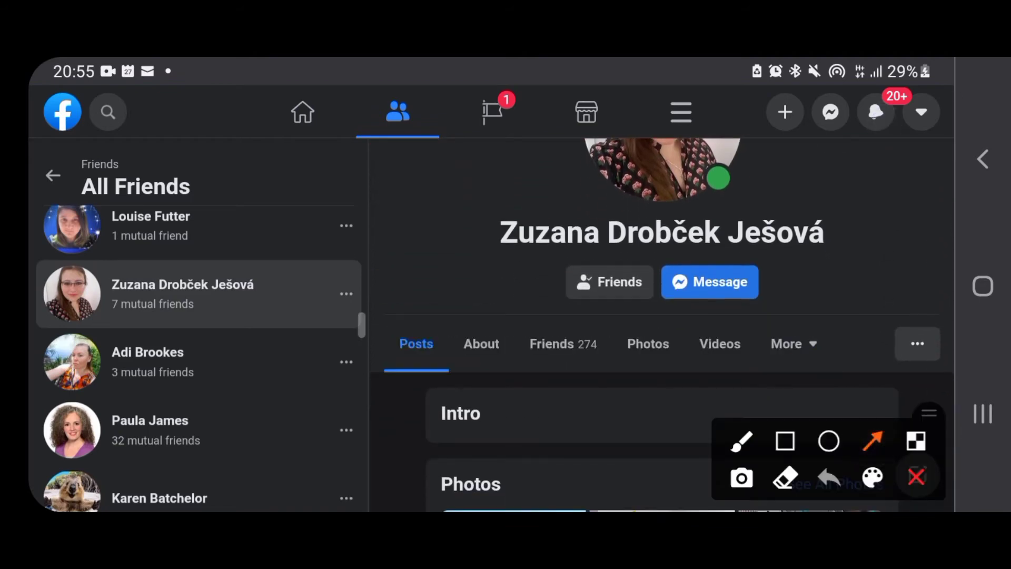
pyautogui.moveTo(505, 272); pyautogui.dragTo(597, 280)
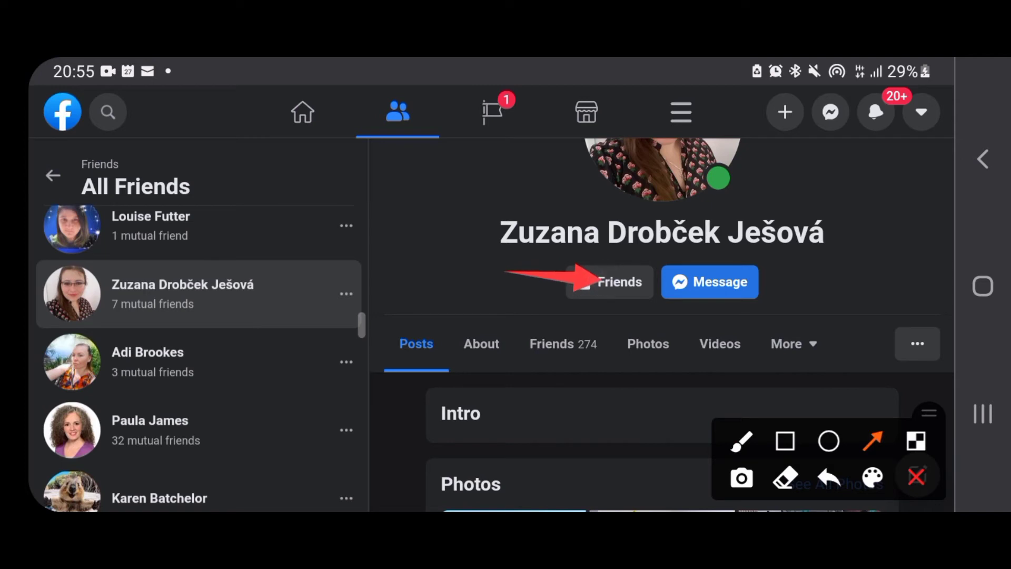
pyautogui.click(917, 476)
pyautogui.click(604, 282)
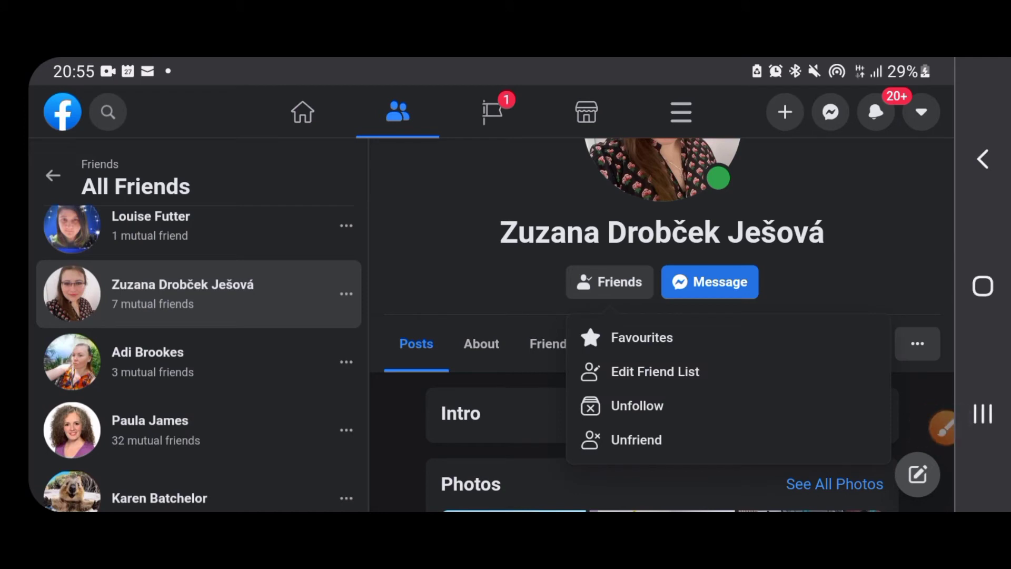
# Point an annotation arrow at Edit Friend List in the friendship menu.
pyautogui.click(944, 427)
pyautogui.click(873, 441)
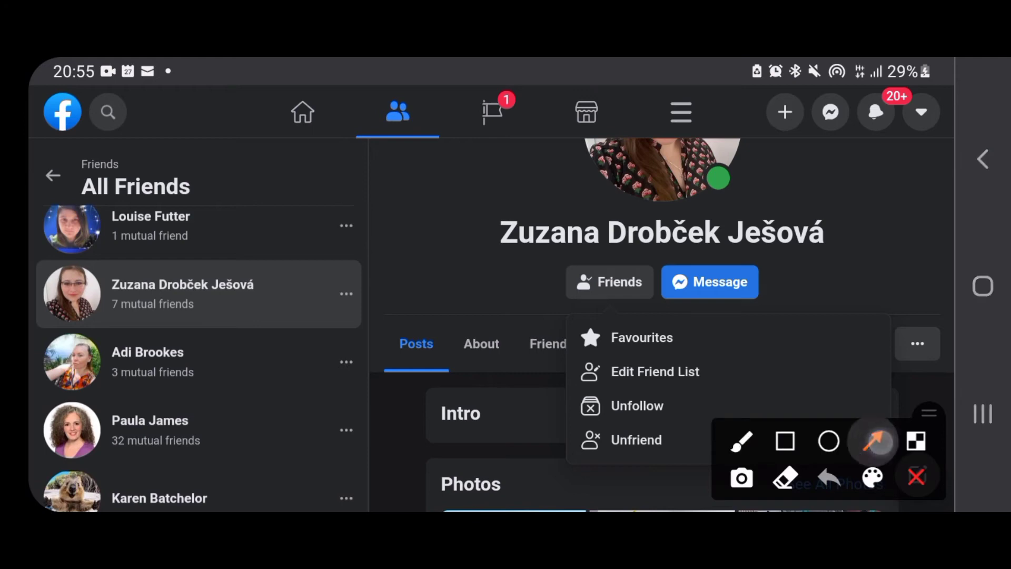
pyautogui.moveTo(775, 369); pyautogui.dragTo(698, 370)
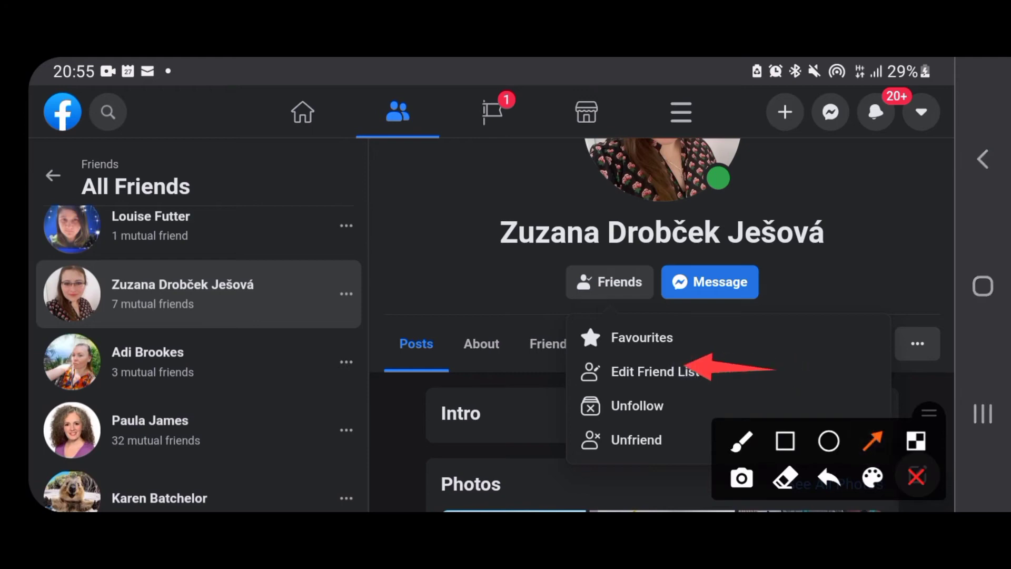
pyautogui.click(916, 476)
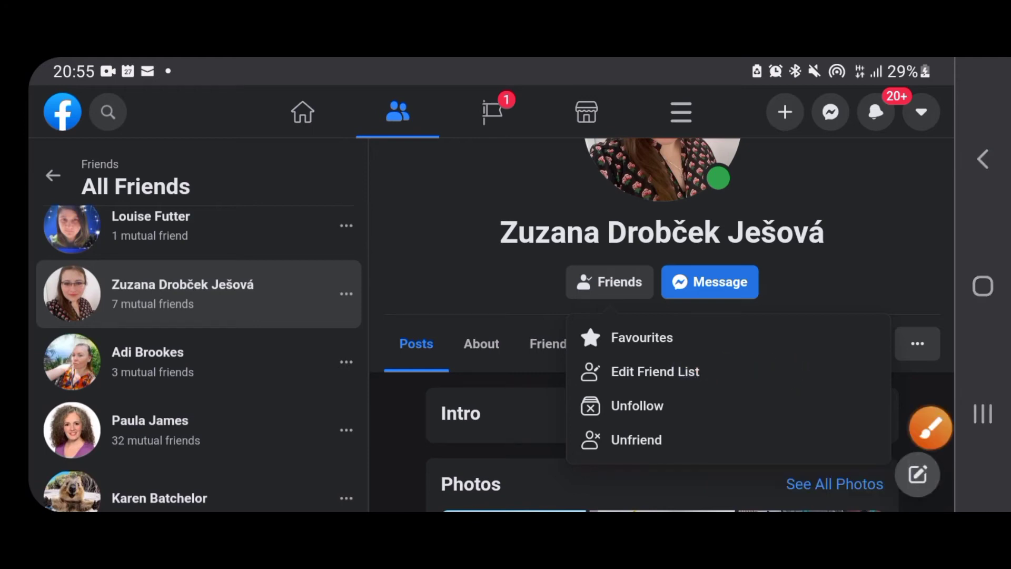
# Open Edit Friend List, annotate the dialog, and close it without changes.
pyautogui.click(656, 372)
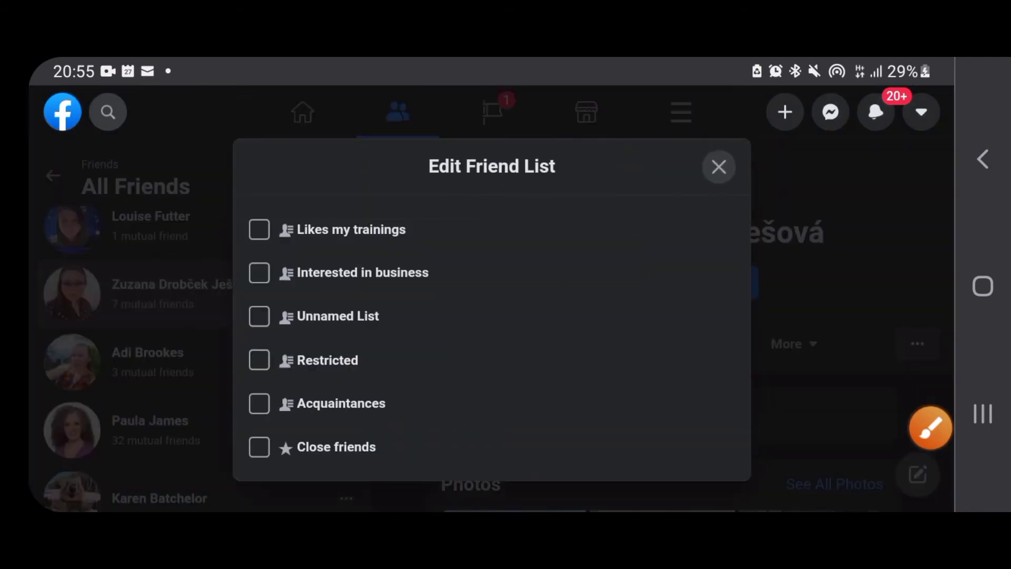
pyautogui.click(930, 427)
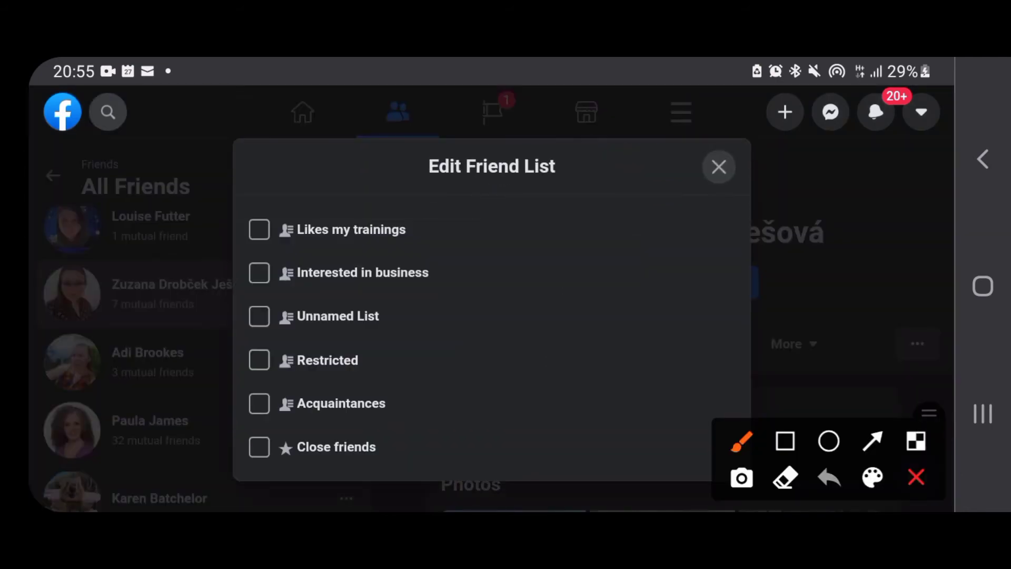
pyautogui.moveTo(539, 248)
pyautogui.mouseDown()
pyautogui.moveTo(300, 127)
pyautogui.moveTo(340, 486)
pyautogui.moveTo(447, 198)
pyautogui.mouseUp()
pyautogui.click(721, 170)
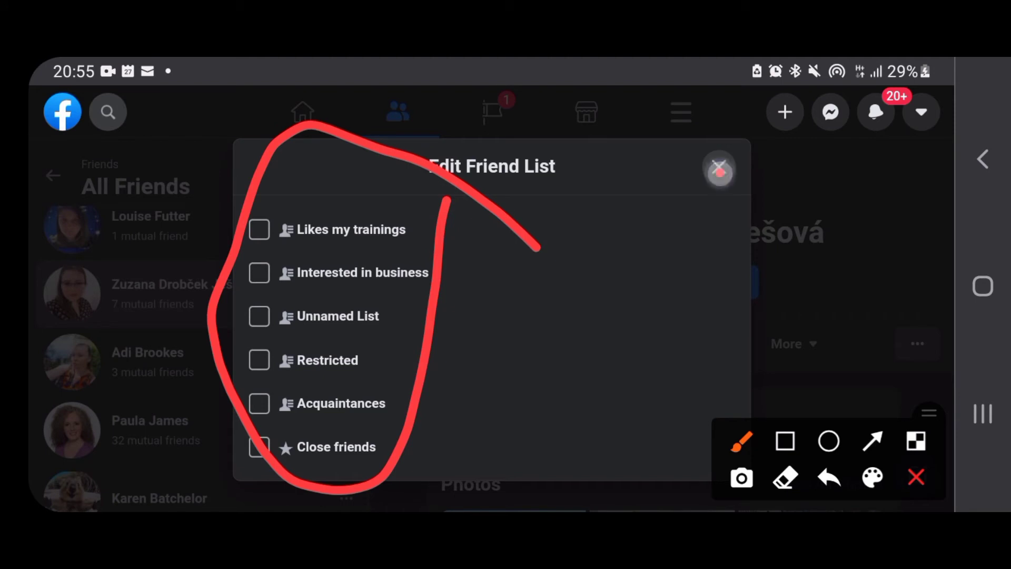
pyautogui.click(916, 477)
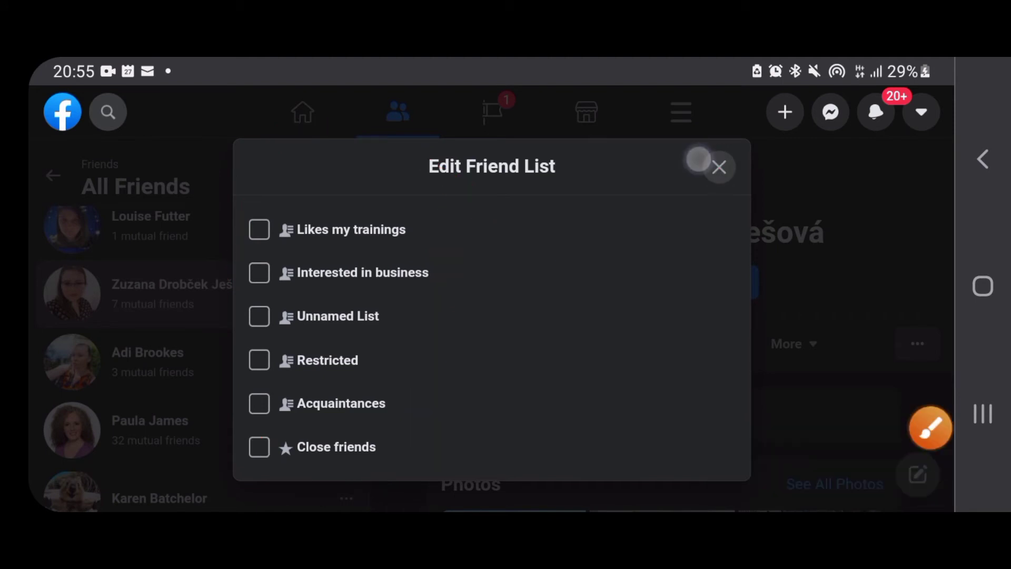
pyautogui.click(719, 167)
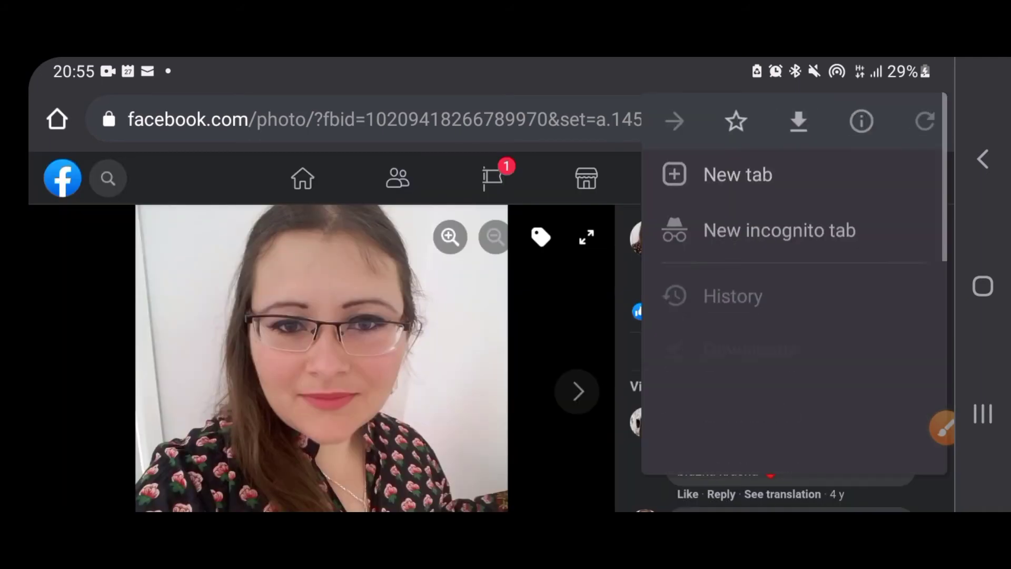
pyautogui.moveTo(824, 363); pyautogui.dragTo(842, 110)
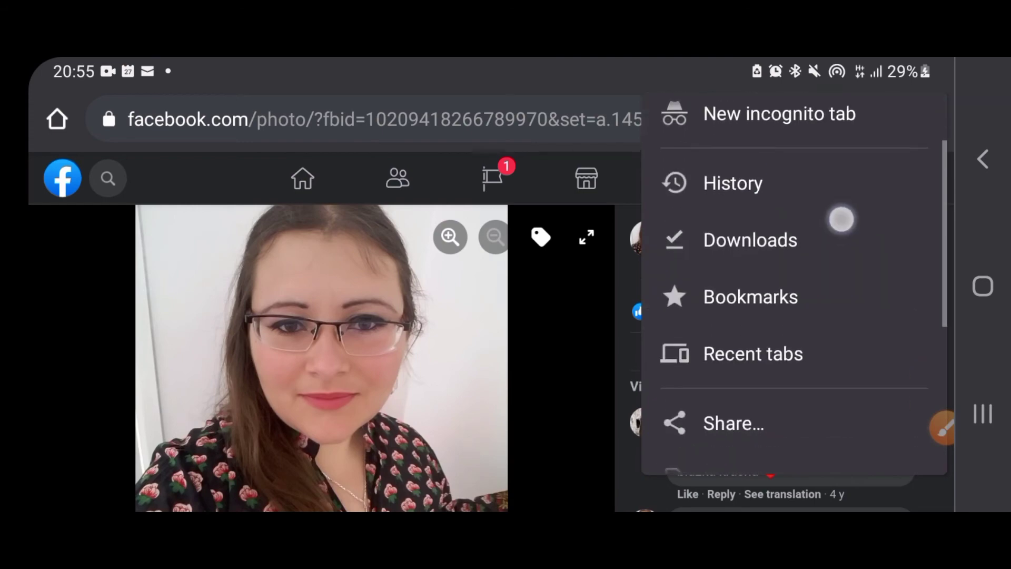
# Turn off Chrome's Desktop site setting and return to the Facebook news feed.
pyautogui.moveTo(835, 287); pyautogui.dragTo(844, 203)
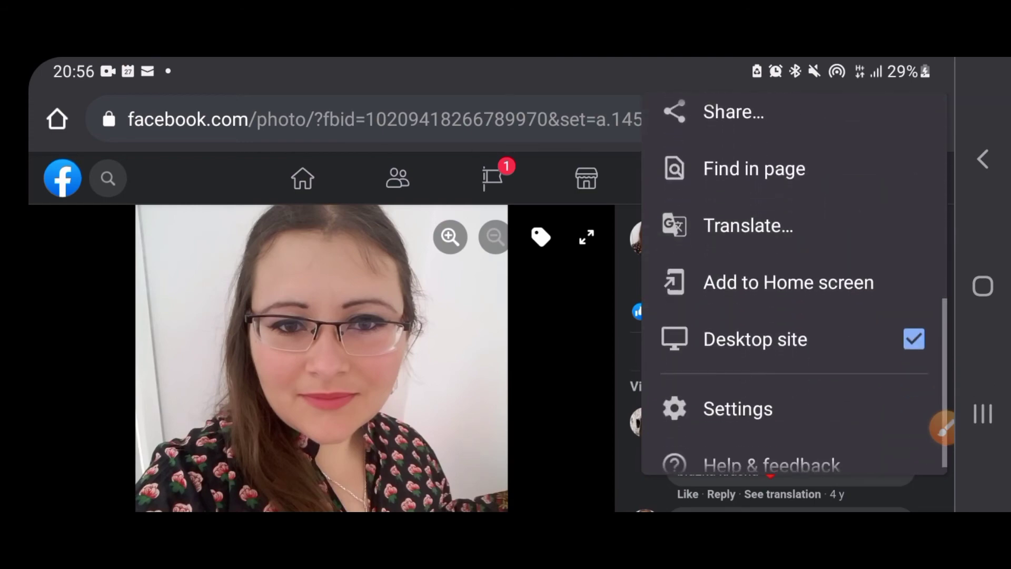
pyautogui.click(915, 341)
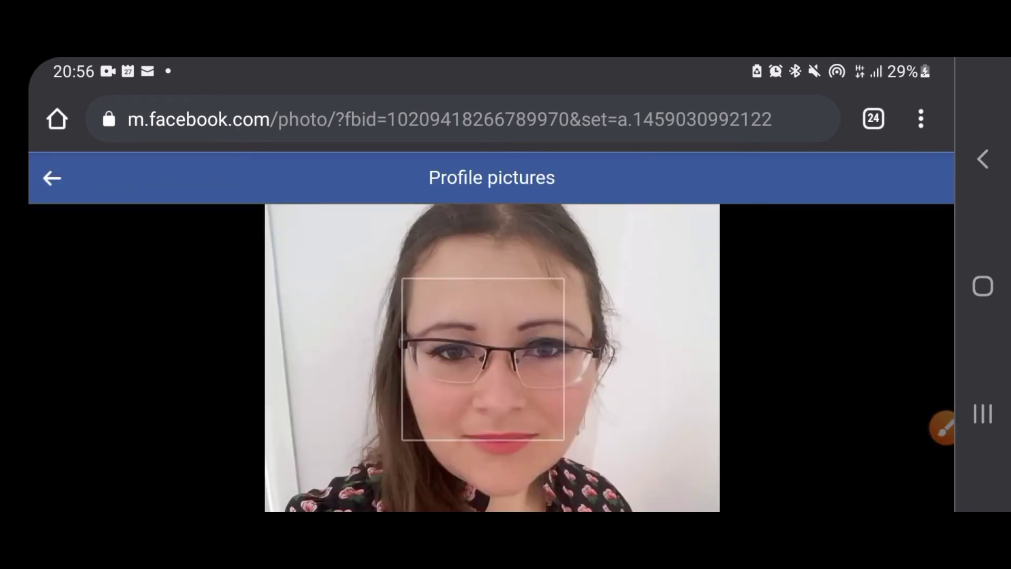
pyautogui.click(52, 178)
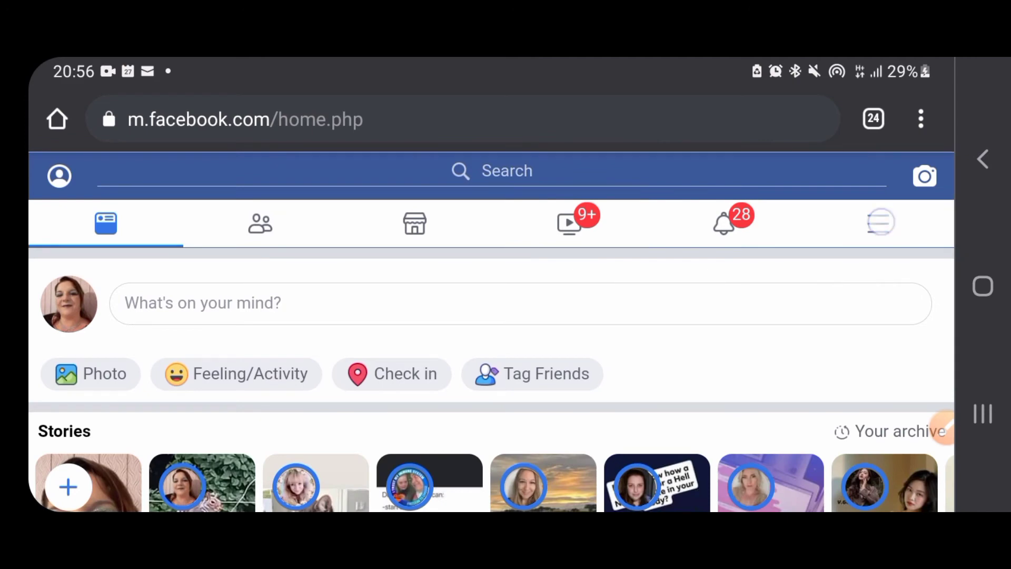
# Open the menu and scroll to FRIENDS, showing Interested in business and Close friends lists.
pyautogui.click(881, 223)
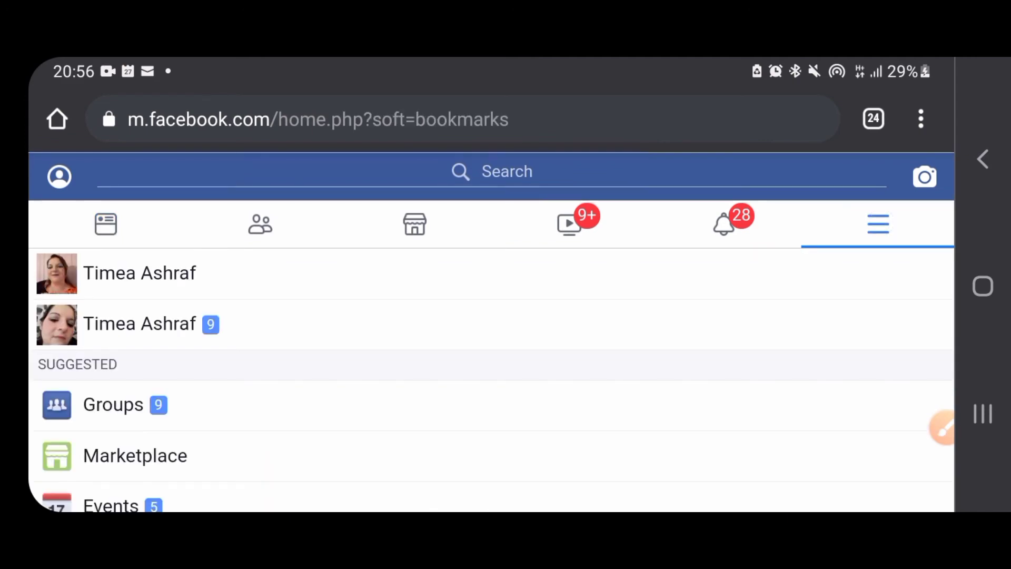
pyautogui.moveTo(372, 343); pyautogui.dragTo(414, 213)
pyautogui.moveTo(395, 442); pyautogui.dragTo(413, 213)
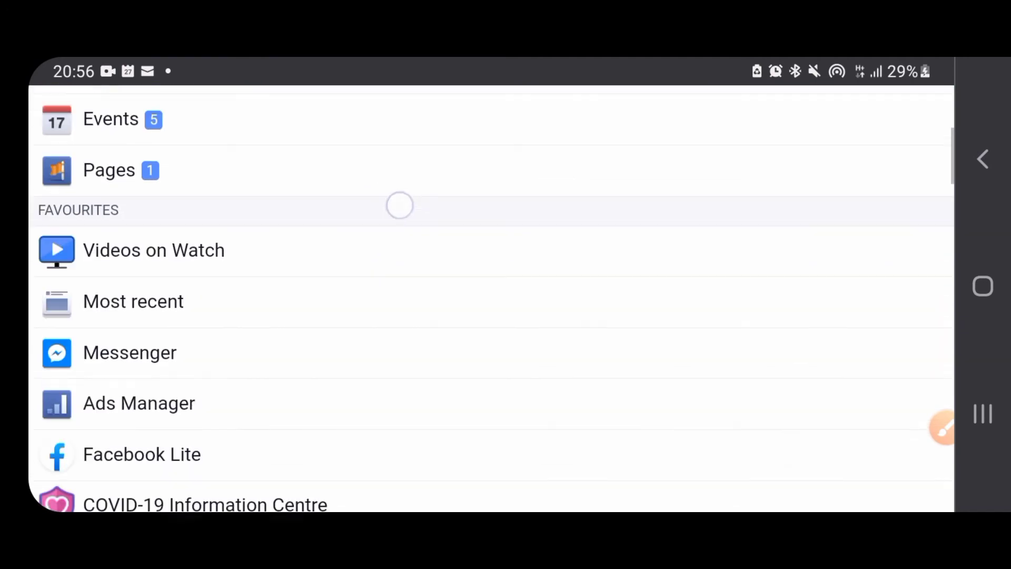
pyautogui.moveTo(379, 395); pyautogui.dragTo(394, 200)
pyautogui.moveTo(410, 442); pyautogui.dragTo(412, 238)
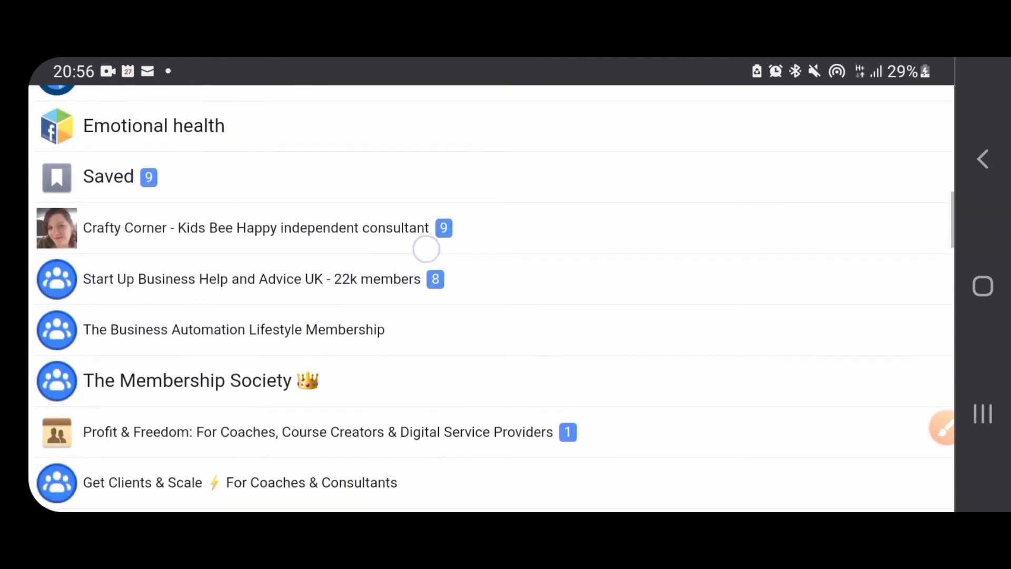
pyautogui.moveTo(412, 442); pyautogui.dragTo(410, 253)
pyautogui.moveTo(418, 443); pyautogui.dragTo(451, 103)
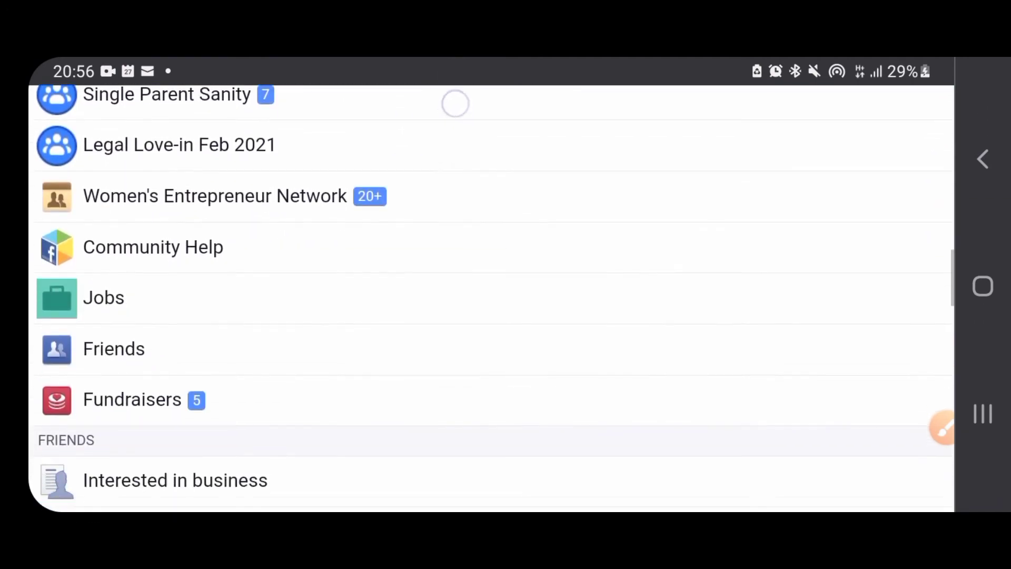
pyautogui.moveTo(415, 442); pyautogui.dragTo(431, 242)
pyautogui.moveTo(443, 372); pyautogui.dragTo(443, 245)
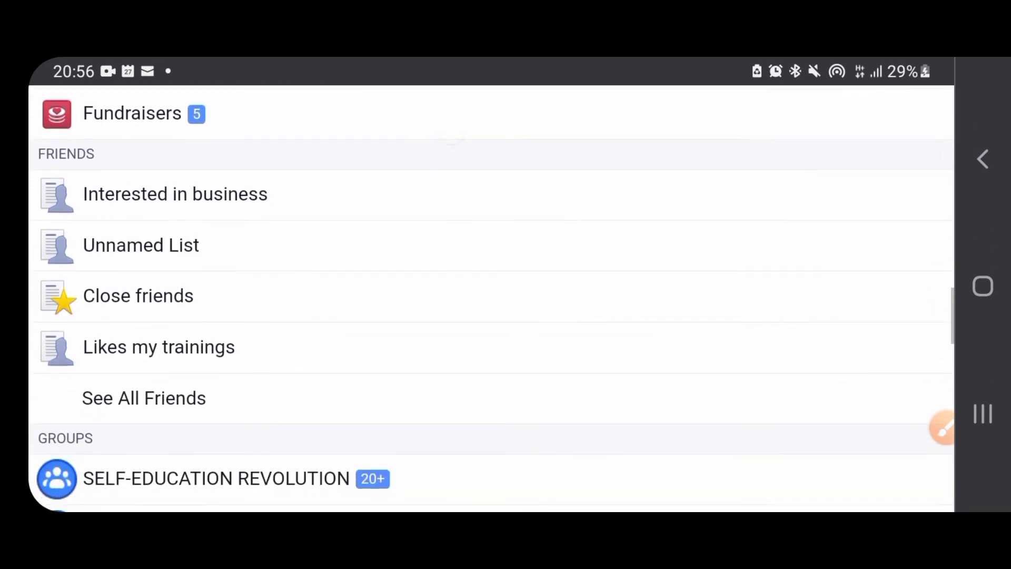
pyautogui.click(943, 428)
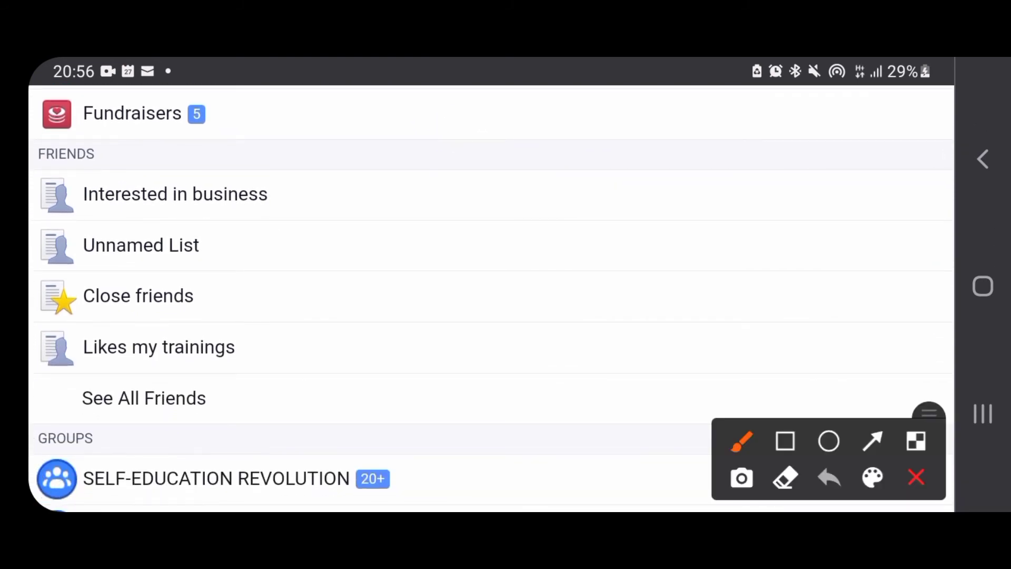
pyautogui.moveTo(746, 268)
pyautogui.mouseDown()
pyautogui.moveTo(267, 409)
pyautogui.moveTo(409, 150)
pyautogui.mouseUp()
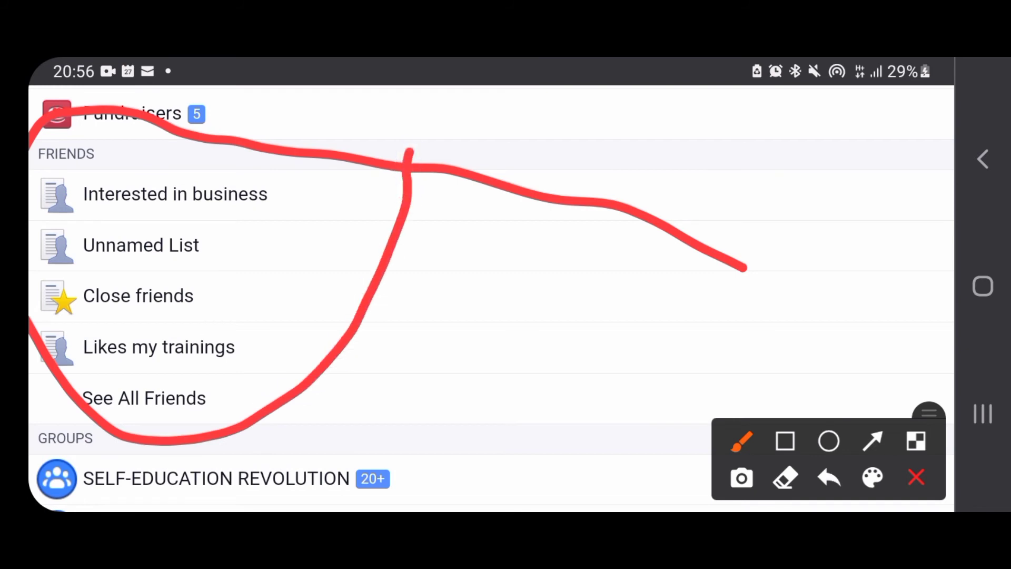
pyautogui.click(872, 442)
pyautogui.moveTo(405, 168); pyautogui.dragTo(260, 195)
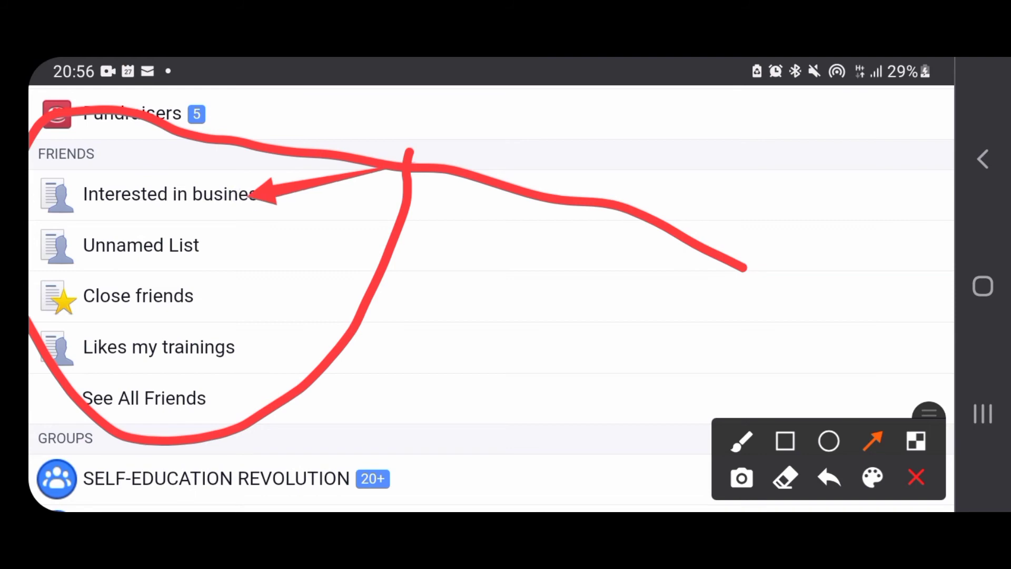
pyautogui.click(916, 478)
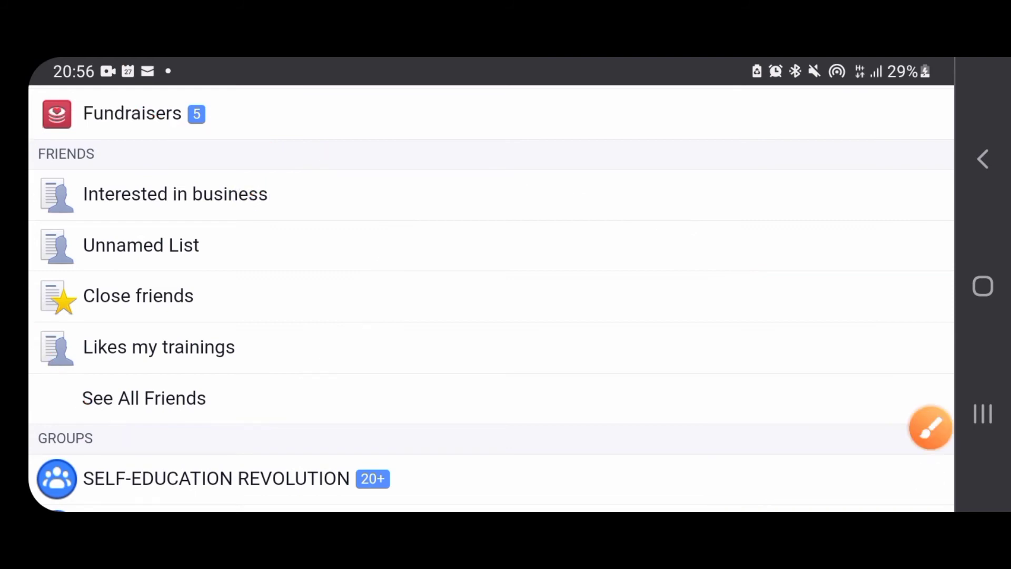
# Select the 'Interested in business' list under FRIENDS to open its feed.
pyautogui.click(175, 194)
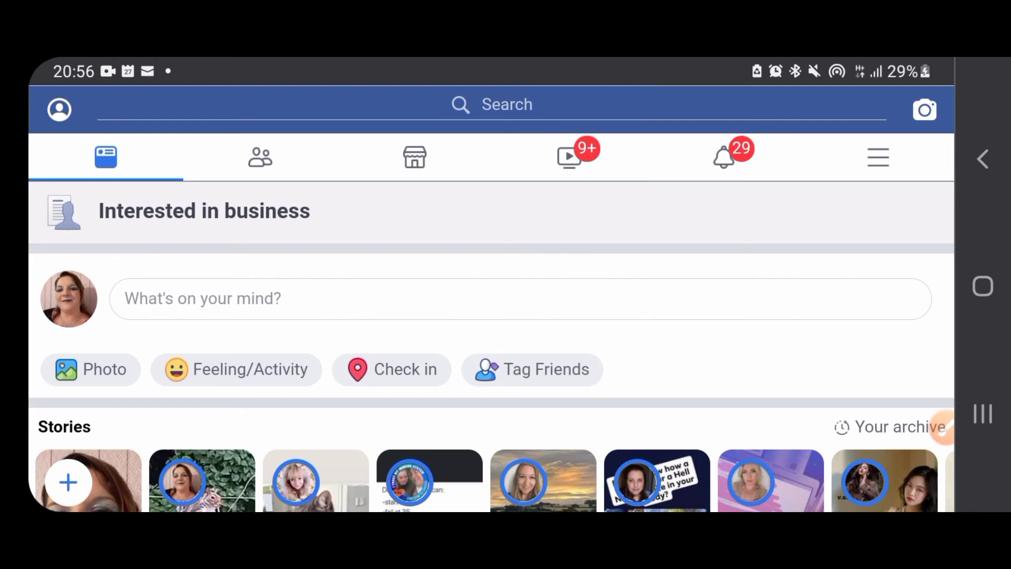
pyautogui.scroll(-5, 735, 376)
pyautogui.scroll(-5, 735, 376)
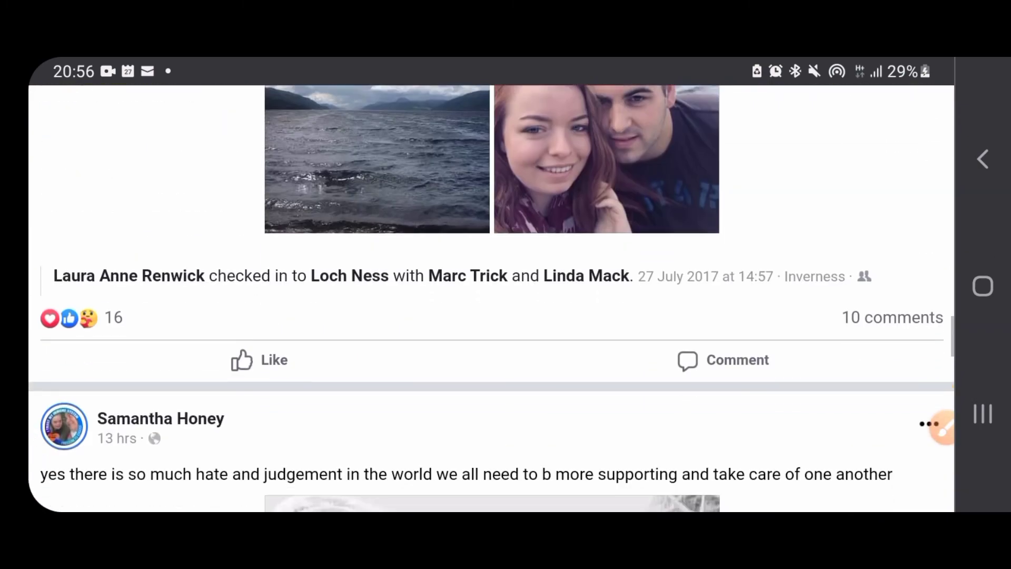
pyautogui.scroll(-4, 711, 150)
pyautogui.scroll(-4, 708, 152)
pyautogui.scroll(-6, 696, 237)
pyautogui.scroll(-5, 695, 261)
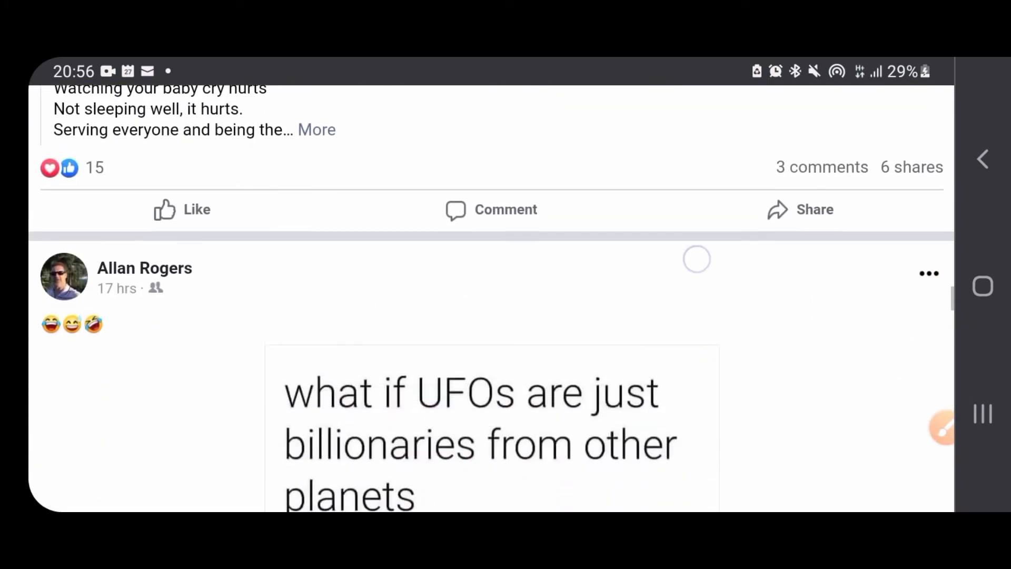
pyautogui.scroll(-5, 695, 261)
pyautogui.scroll(-5, 687, 158)
pyautogui.scroll(-5, 687, 237)
pyautogui.scroll(-5, 679, 205)
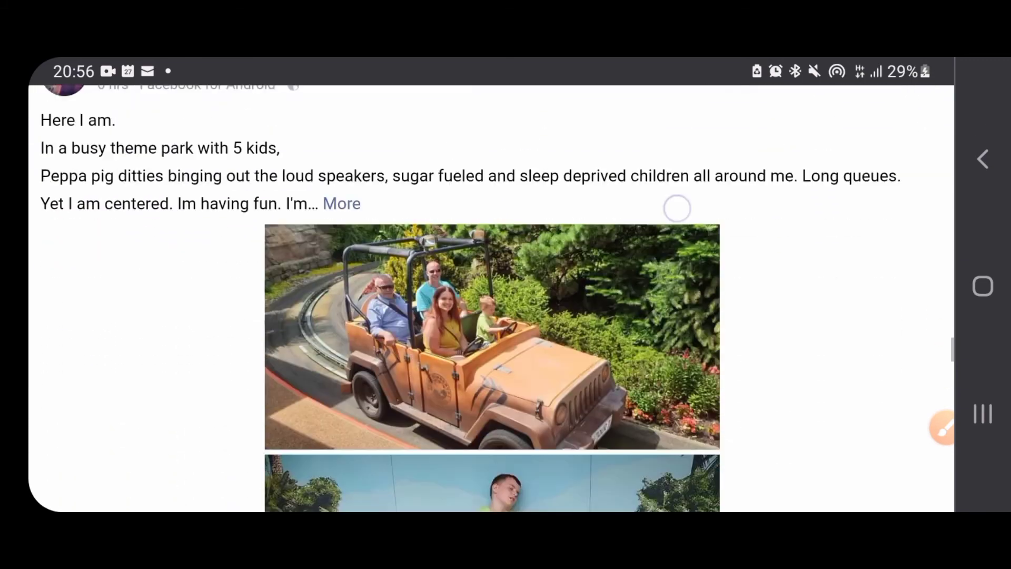
pyautogui.scroll(-4, 695, 427)
pyautogui.scroll(-6, 695, 427)
pyautogui.scroll(-4, 695, 427)
pyautogui.scroll(-6, 695, 428)
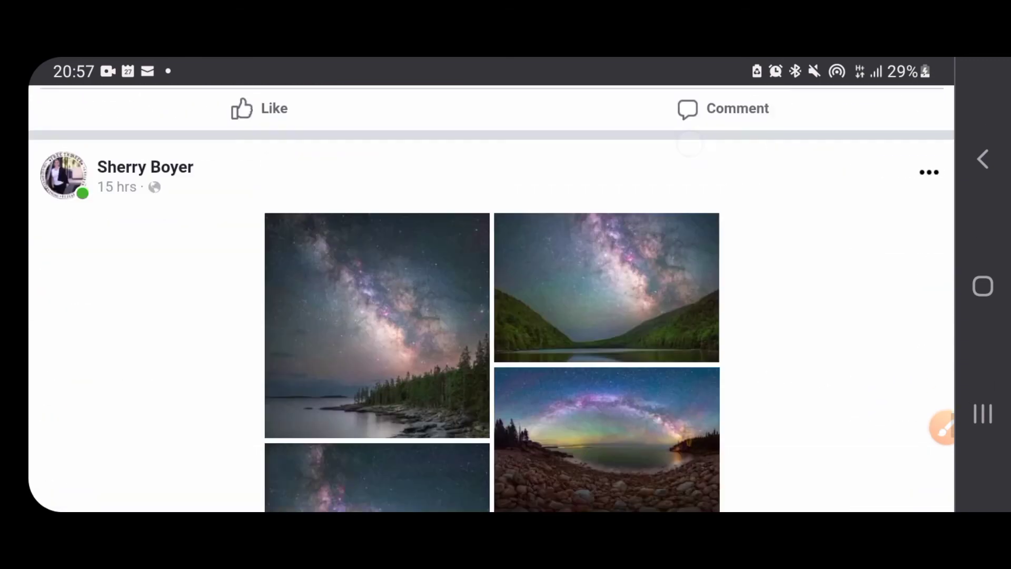
pyautogui.scroll(-5, 695, 427)
pyautogui.scroll(-6, 695, 316)
pyautogui.scroll(-2, 696, 316)
pyautogui.scroll(-2, 695, 316)
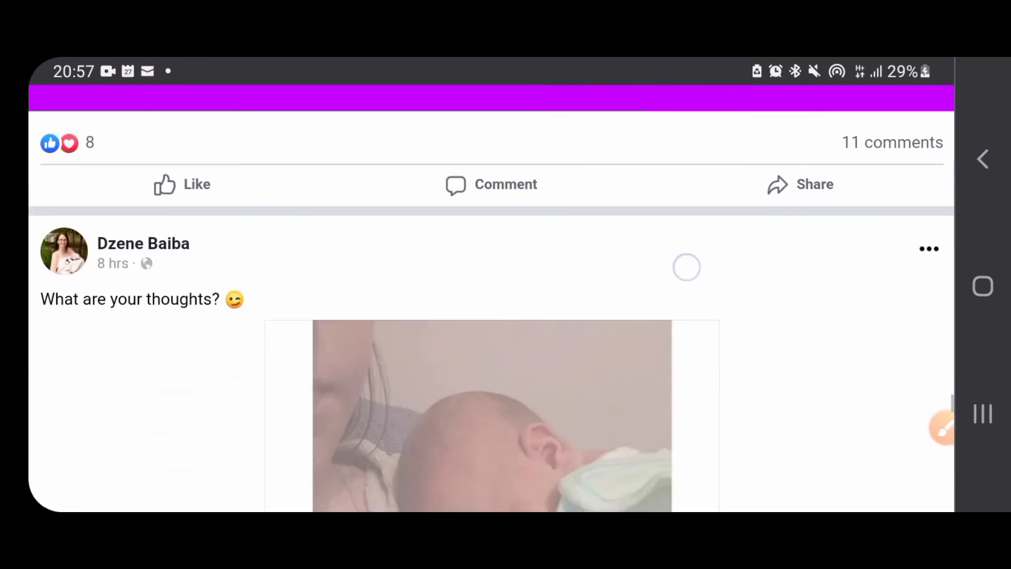
pyautogui.scroll(-6, 695, 316)
pyautogui.scroll(-3, 696, 317)
pyautogui.scroll(-6, 695, 317)
pyautogui.scroll(-4, 696, 316)
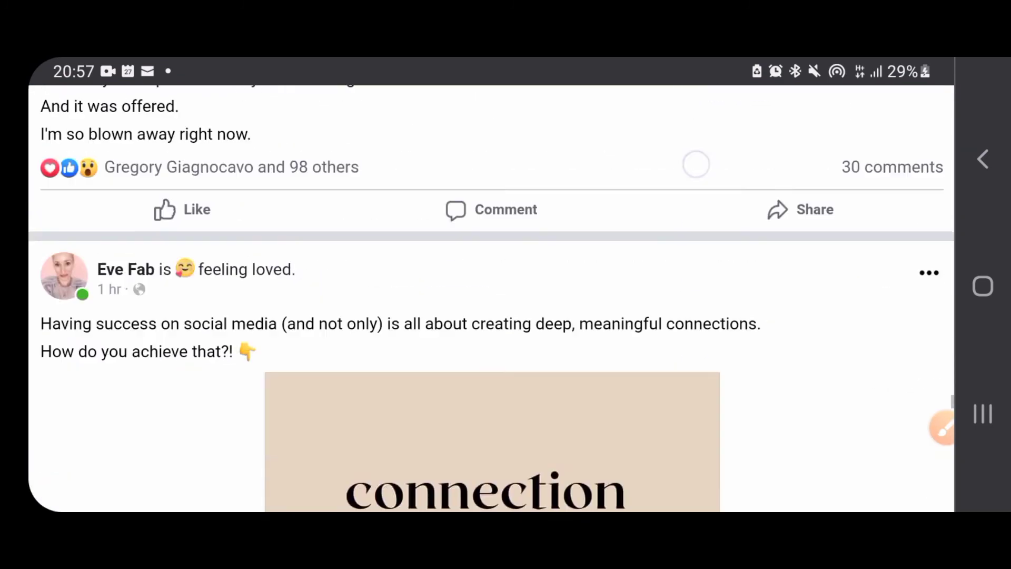
pyautogui.scroll(-6, 696, 316)
pyautogui.scroll(-6, 696, 316)
pyautogui.scroll(-6, 695, 317)
pyautogui.scroll(-4, 696, 316)
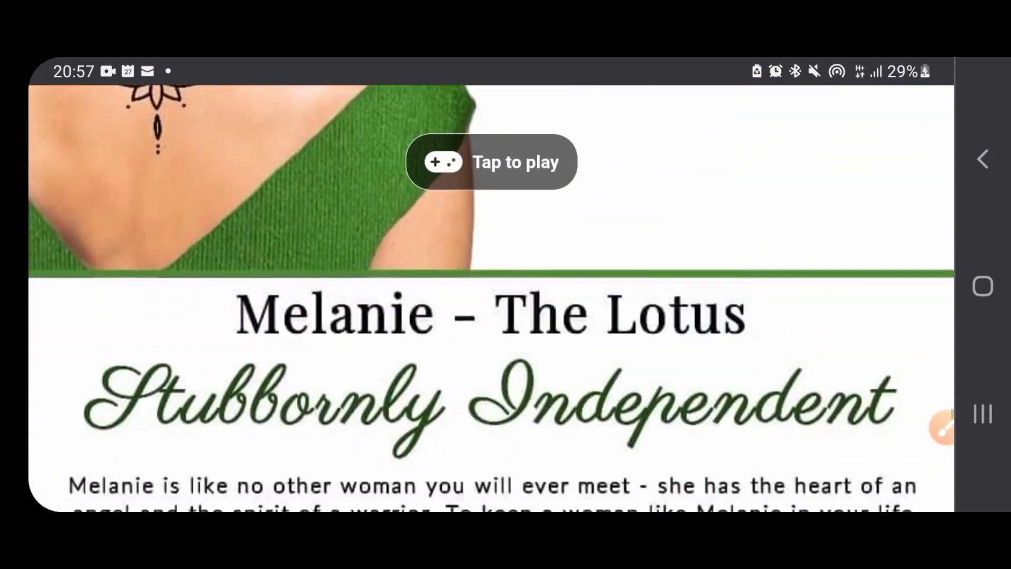
pyautogui.scroll(-2, 696, 317)
pyautogui.scroll(3, 695, 317)
pyautogui.scroll(-6, 695, 316)
pyautogui.scroll(-6, 696, 316)
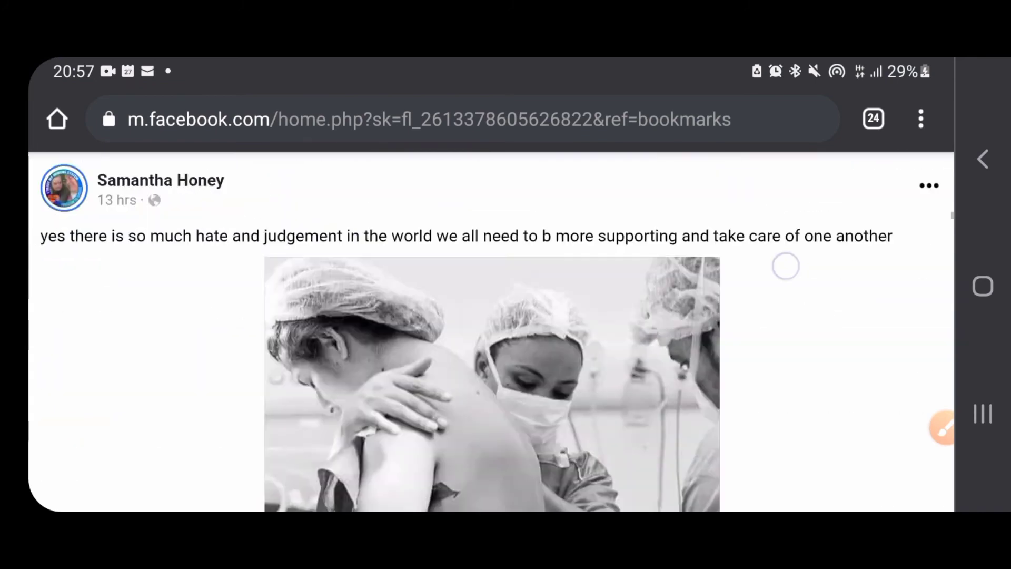
pyautogui.scroll(-6, 696, 316)
pyautogui.scroll(4, 695, 316)
pyautogui.scroll(8, 695, 316)
pyautogui.scroll(6, 695, 316)
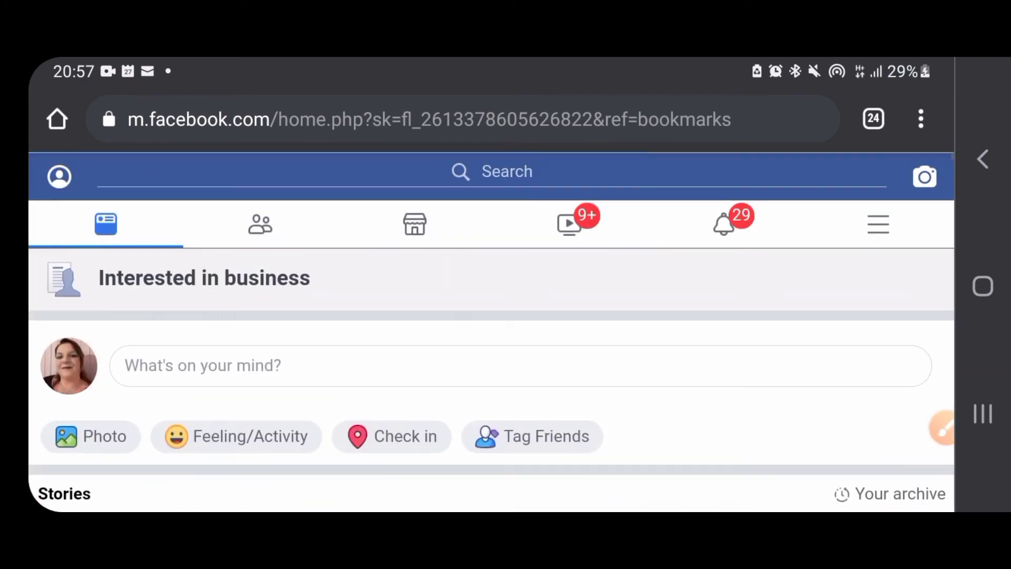
pyautogui.scroll(-2, 696, 316)
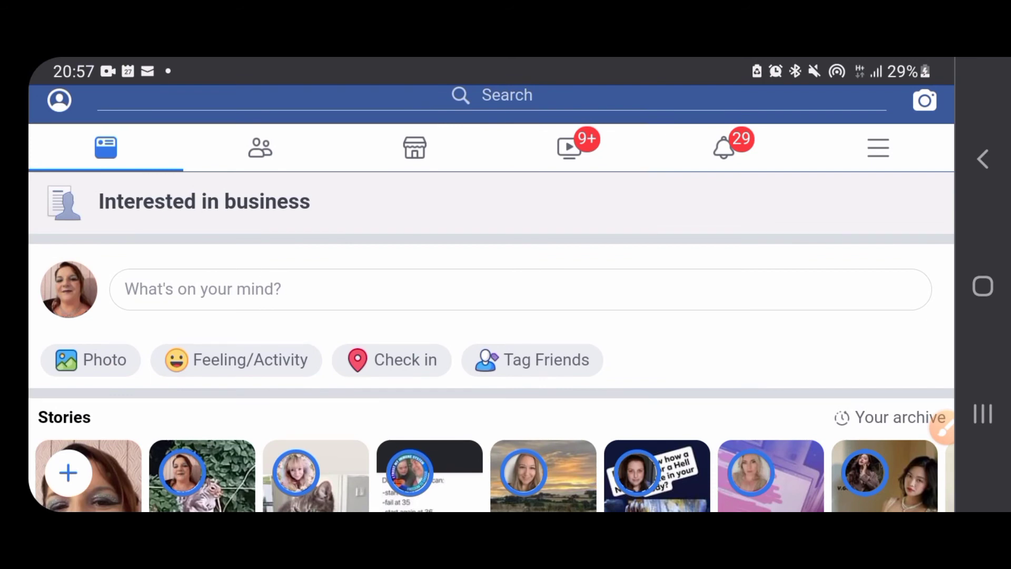
pyautogui.click(522, 289)
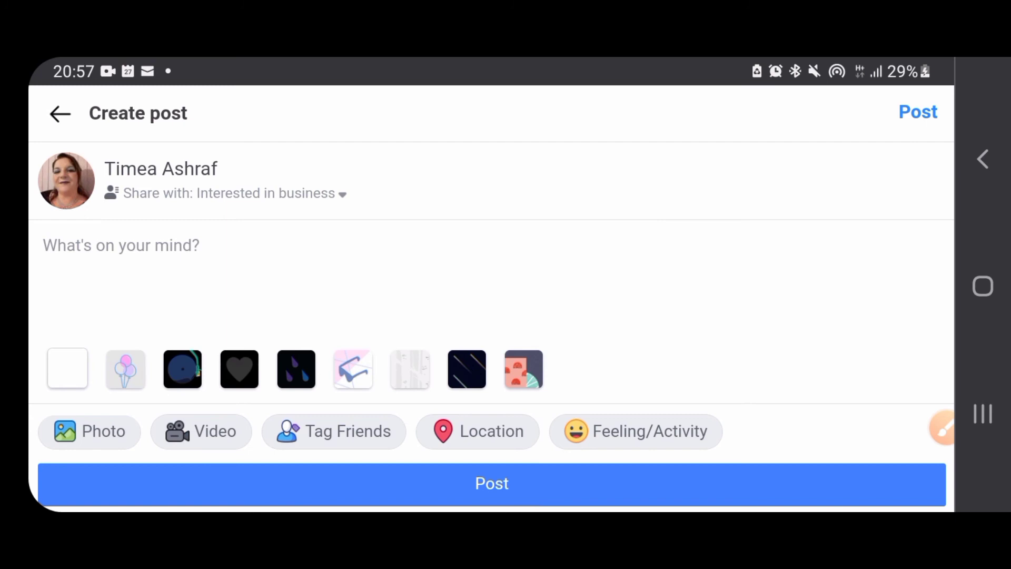
pyautogui.click(60, 113)
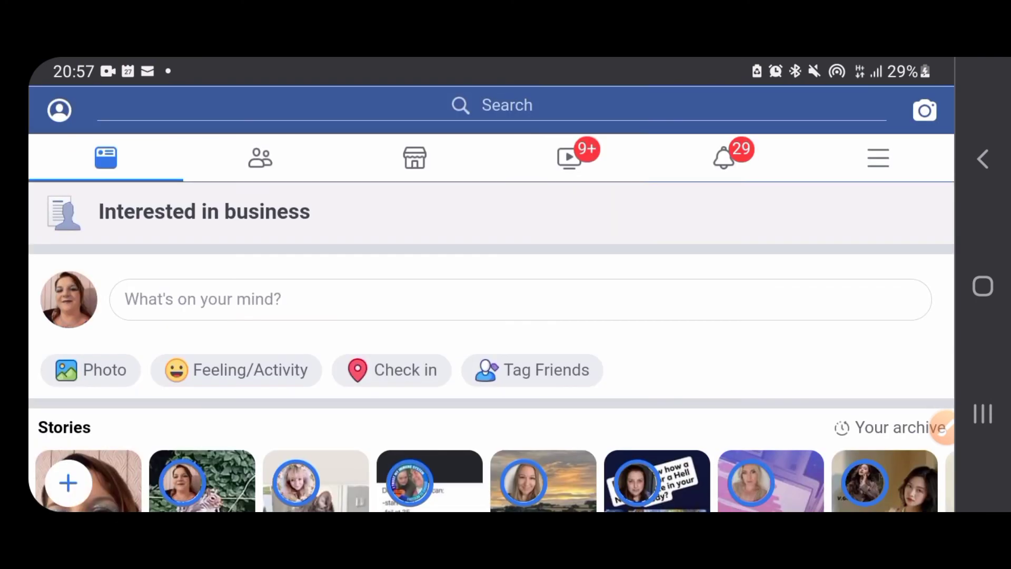
pyautogui.scroll(2, 818, 262)
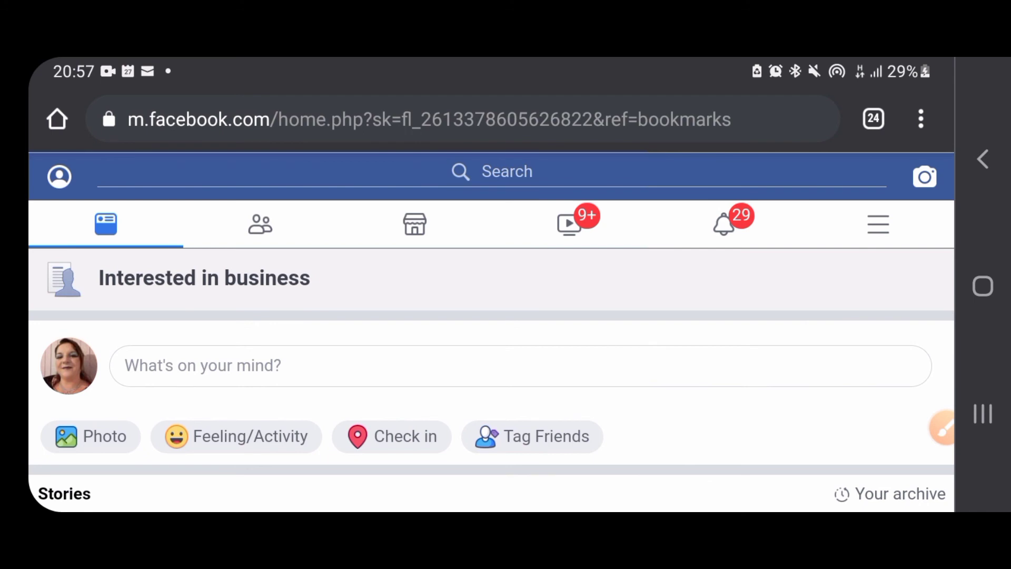
pyautogui.click(284, 120)
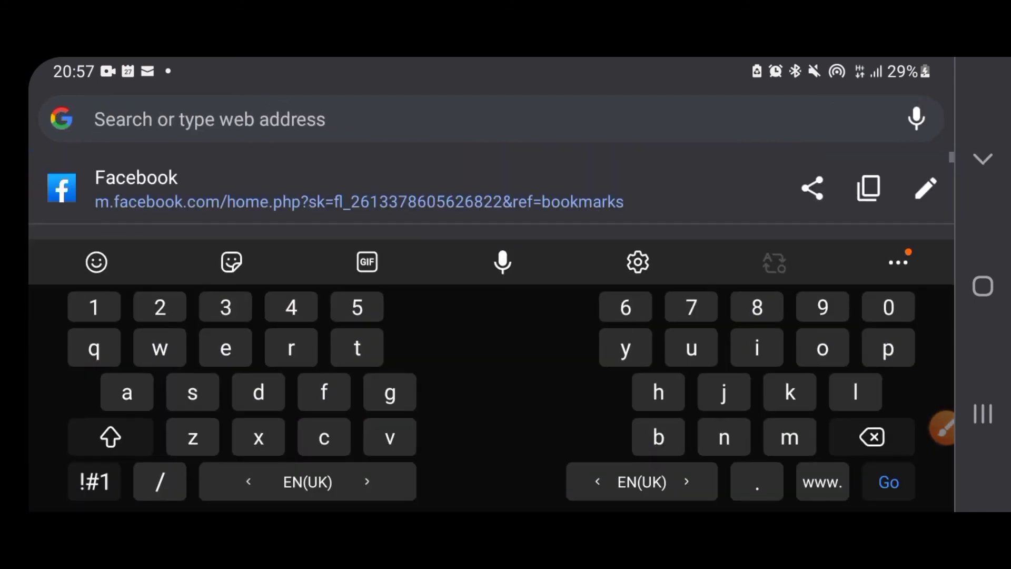
pyautogui.click(926, 188)
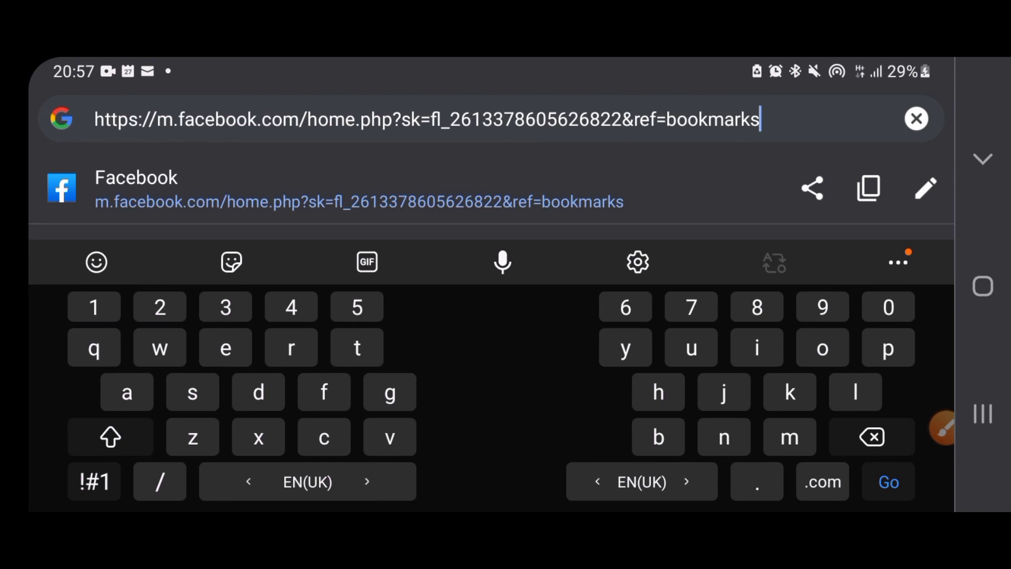
pyautogui.click(932, 428)
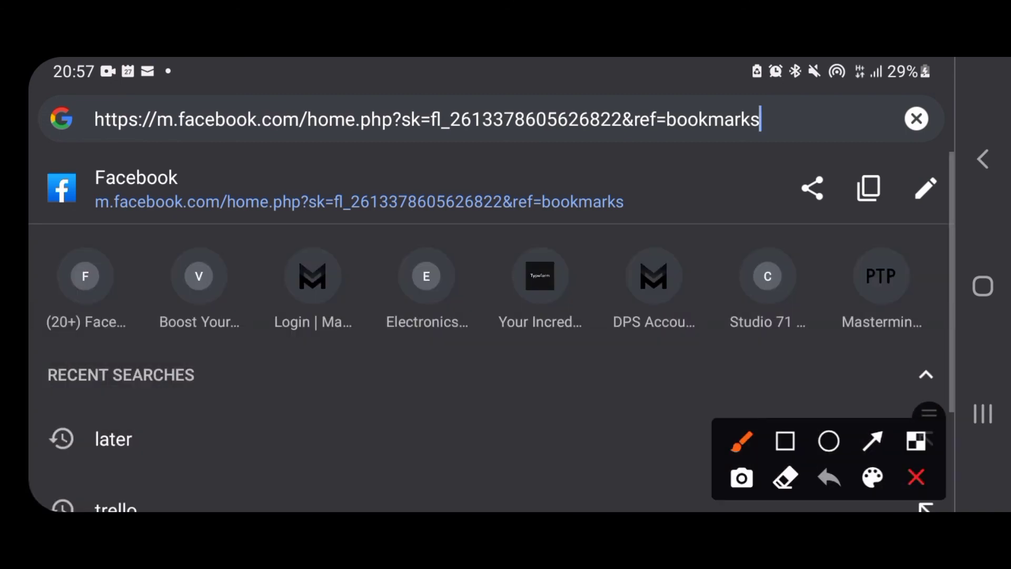
pyautogui.moveTo(179, 154)
pyautogui.mouseDown()
pyautogui.moveTo(158, 97)
pyautogui.moveTo(192, 142)
pyautogui.mouseUp()
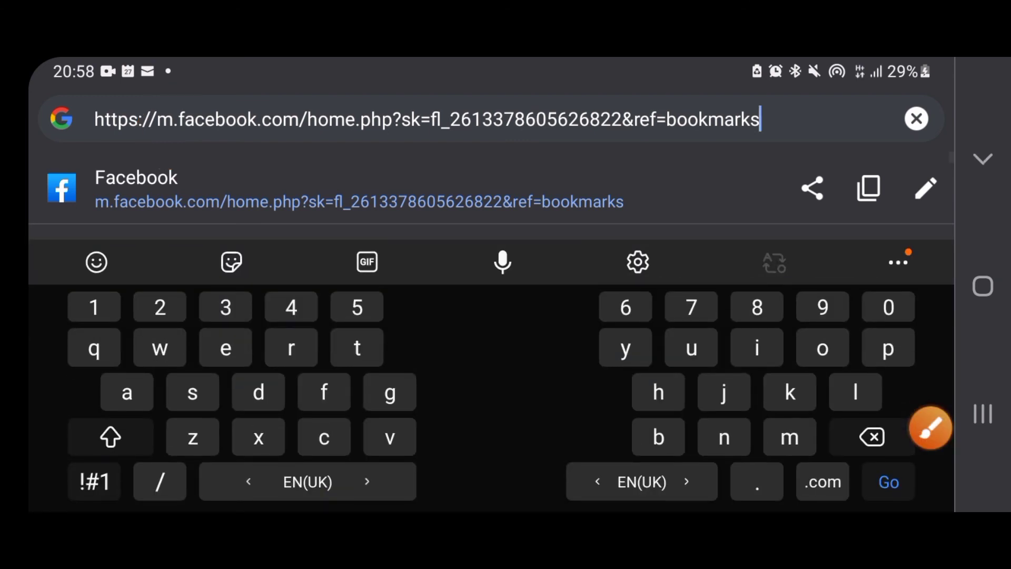
pyautogui.click(983, 159)
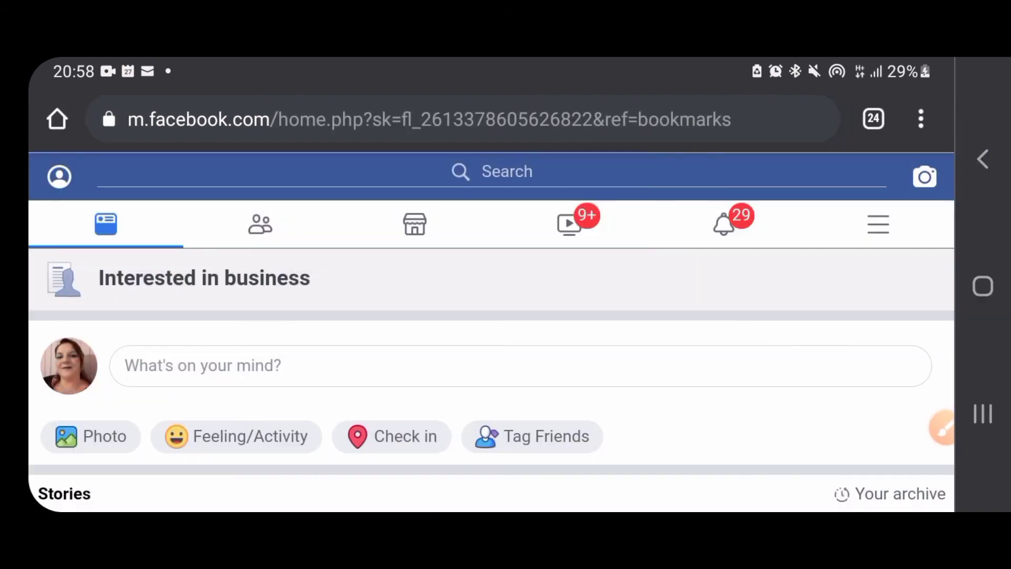
pyautogui.scroll(-5, 767, 316)
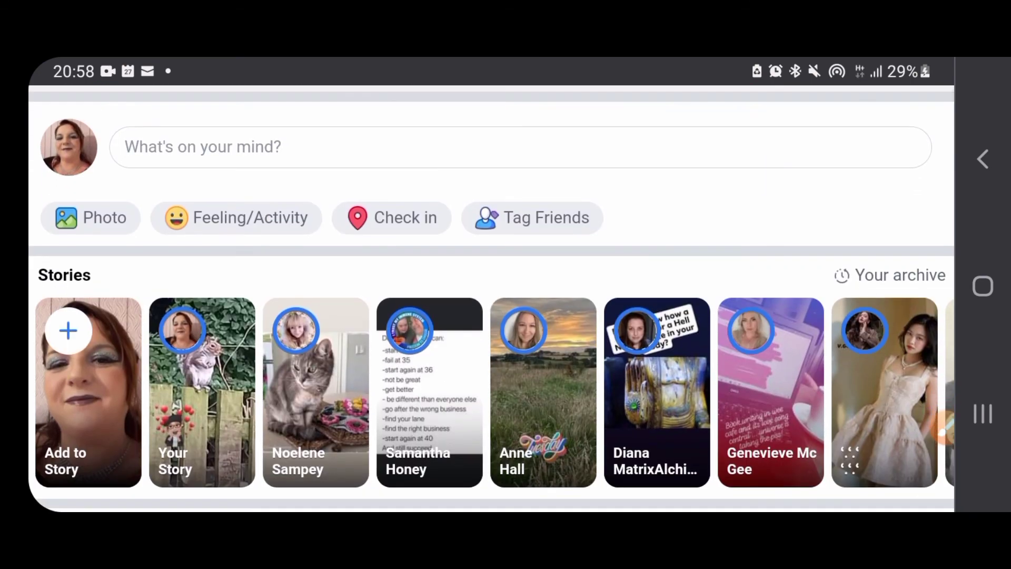
pyautogui.scroll(5, 778, 221)
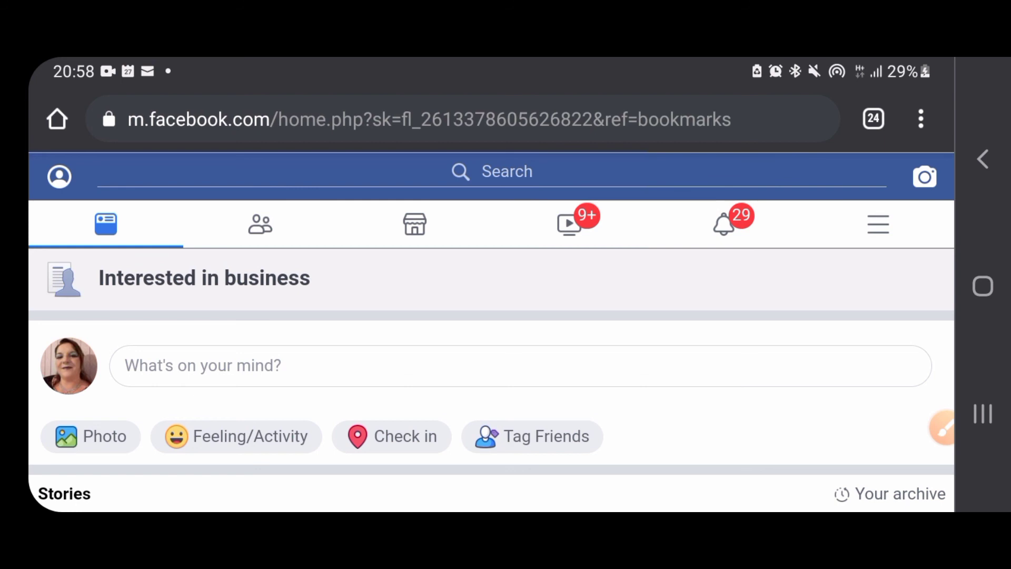
# Swipe down from the top edge to pull Android Quick Settings over the feed.
pyautogui.moveTo(506, 64); pyautogui.dragTo(506, 173)
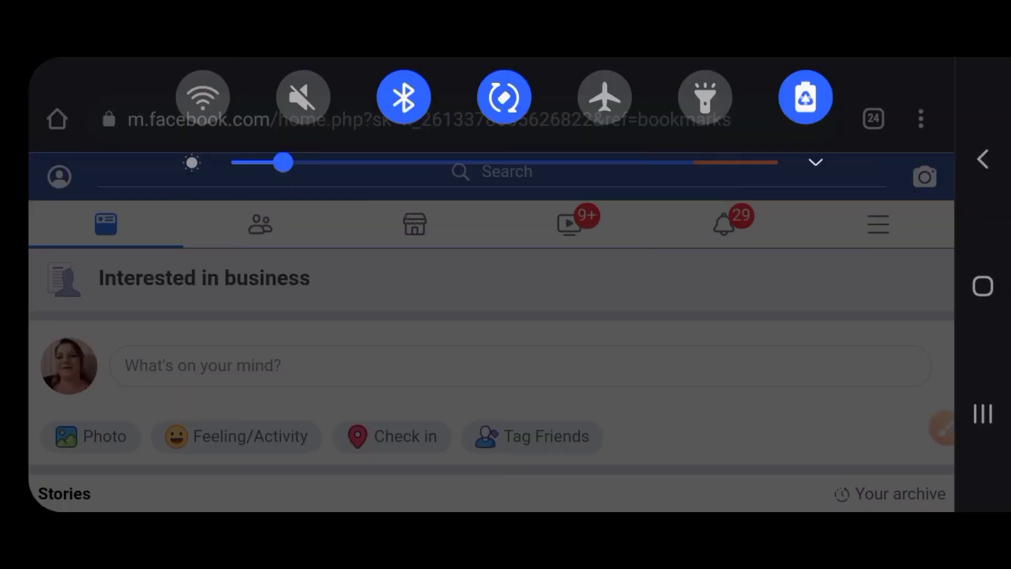